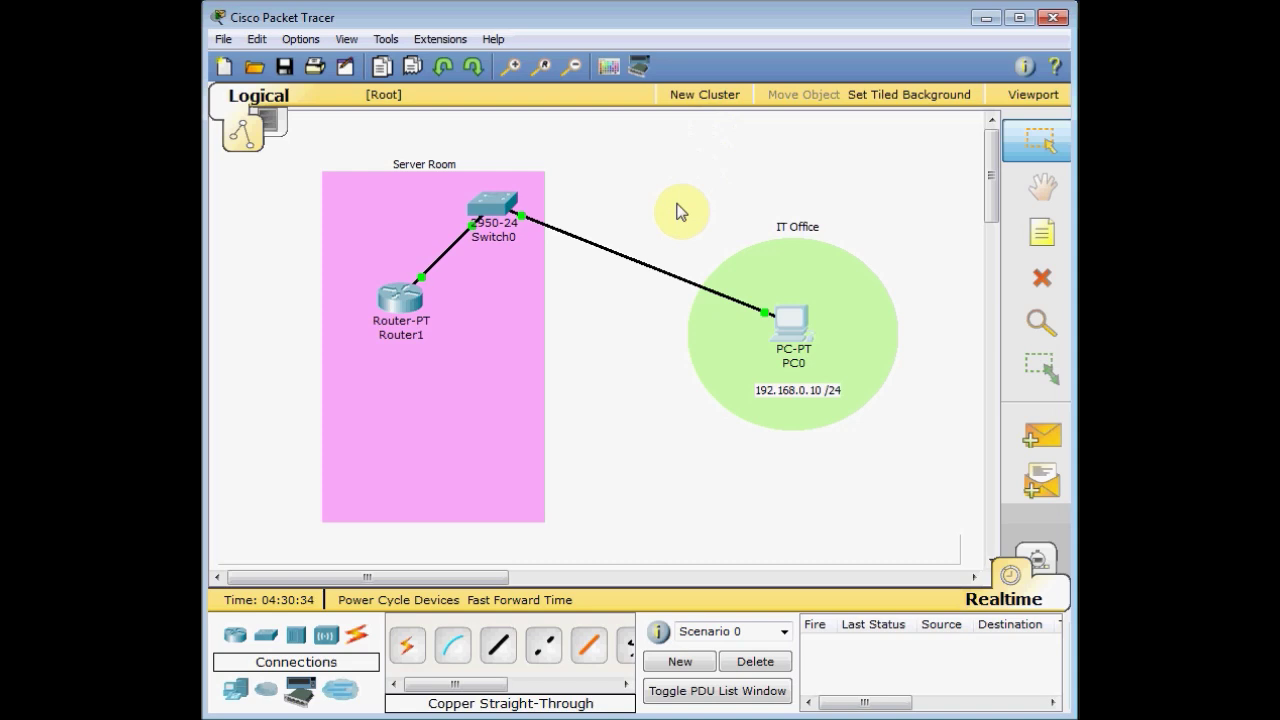
Open Router1's CLI console and drag it fully into view
click(485, 400)
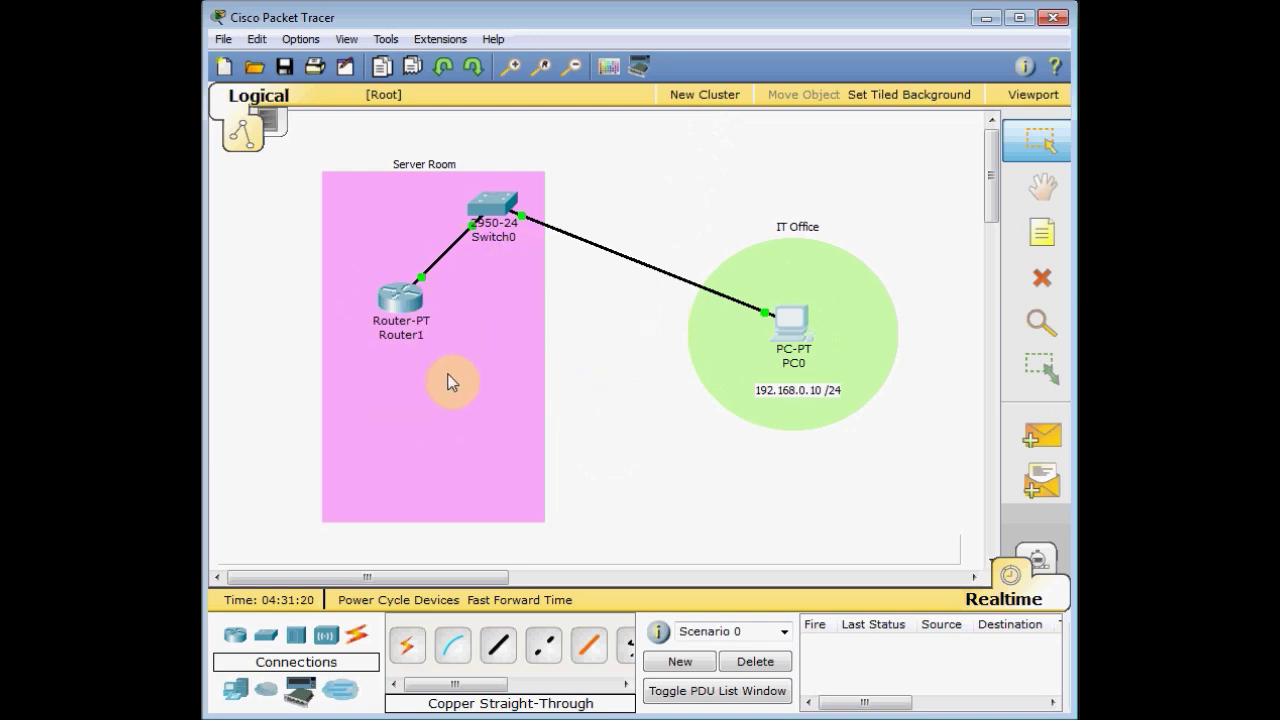
click(408, 334)
click(386, 300)
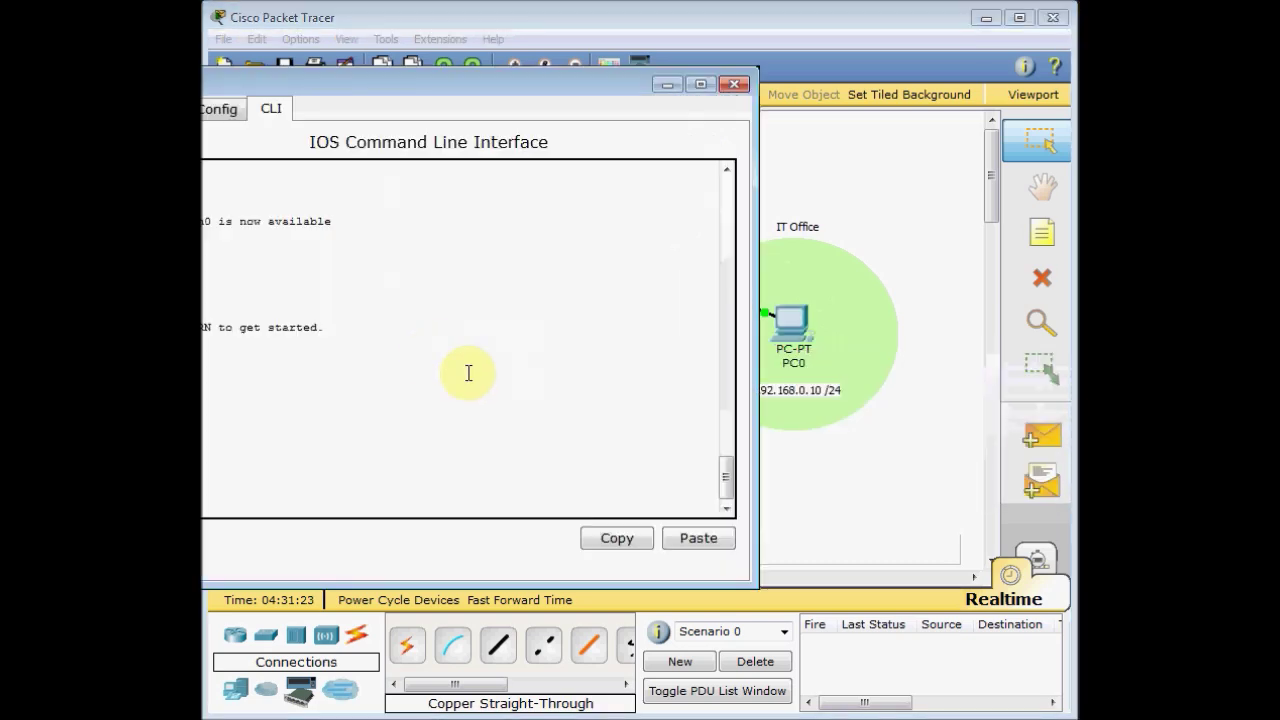
drag(375, 81, 561, 107)
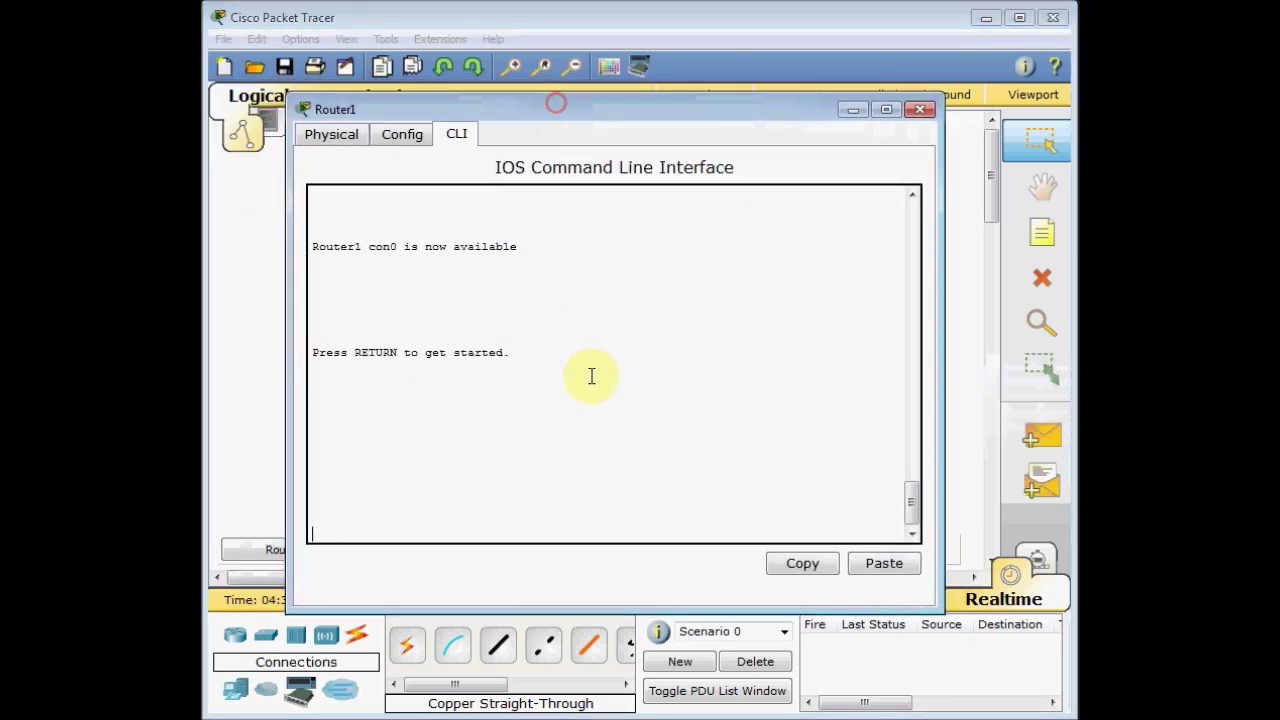
Enter privileged mode with en, then global configuration mode with config t
key(Return)
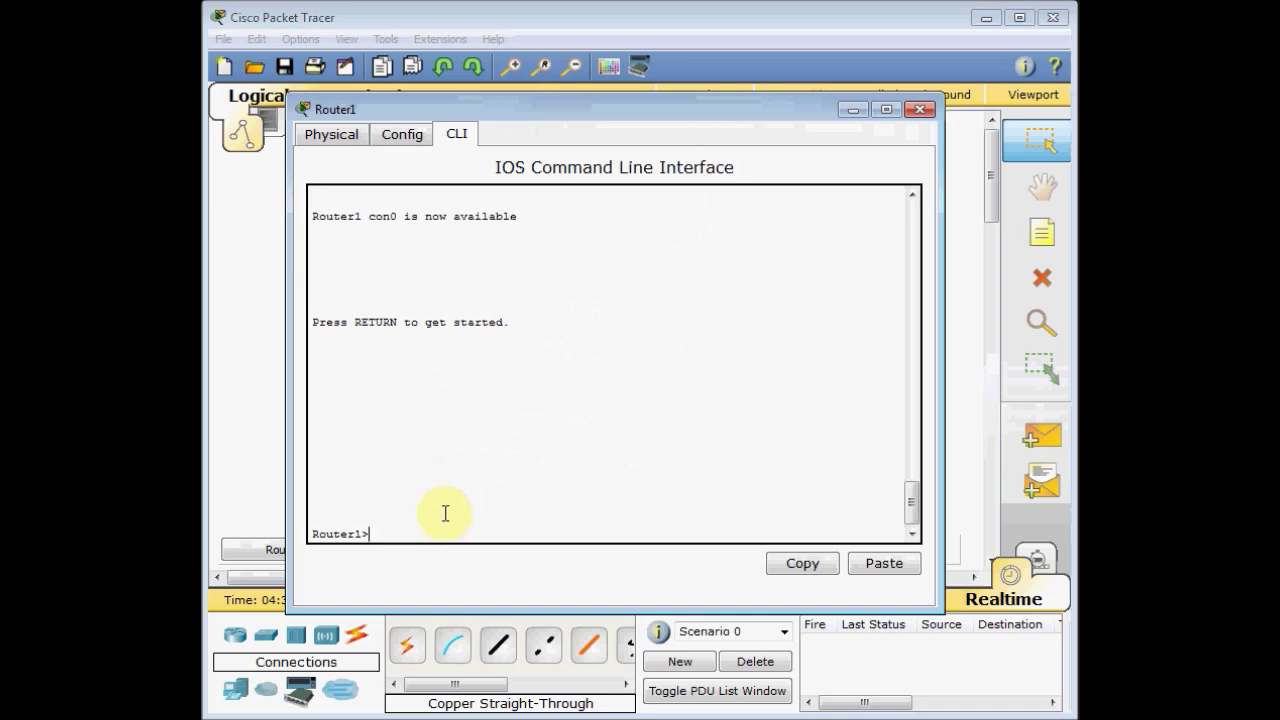
text(en)
key(Return)
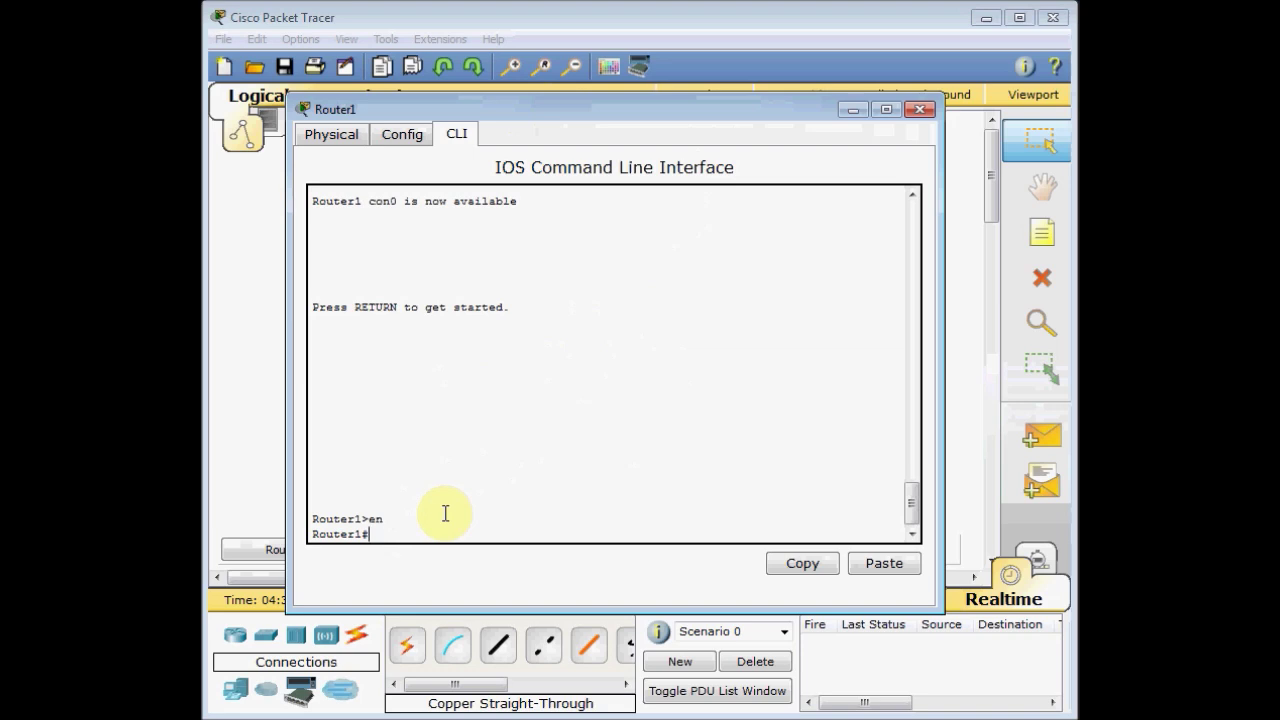
text(config )
text(t)
key(Return)
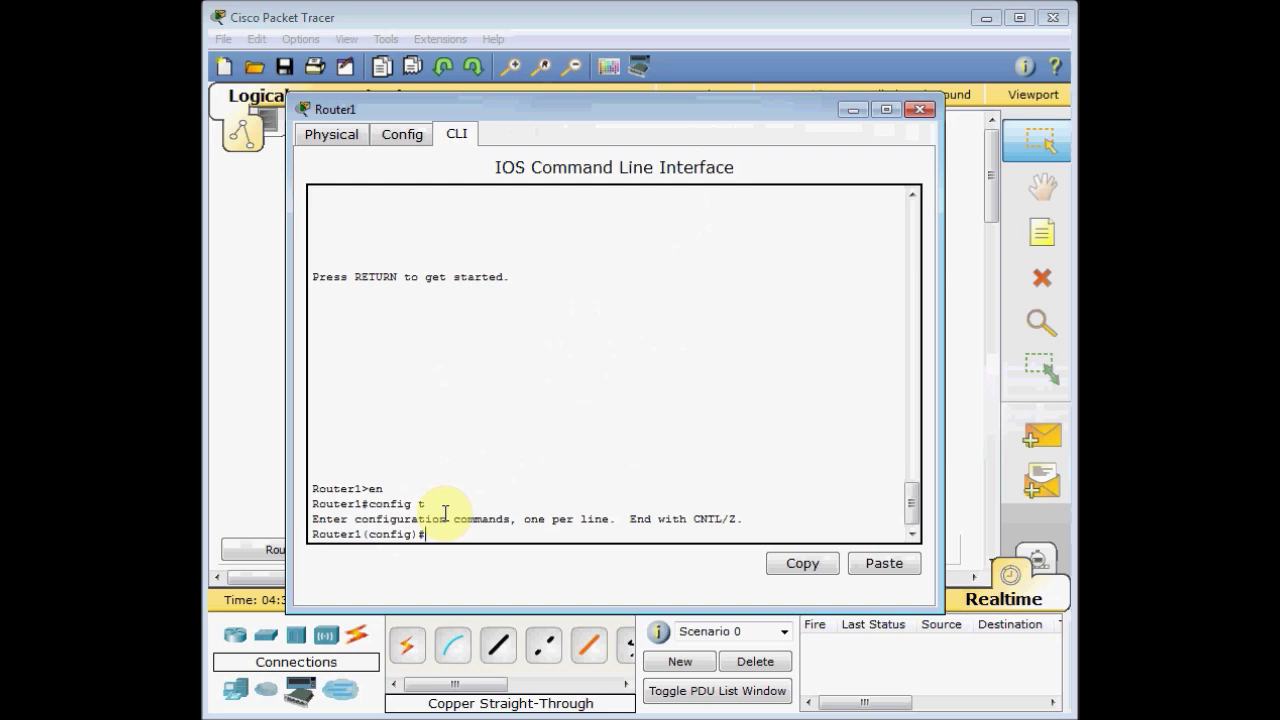
Run ip domain-name sasite.net on Router1, using Tab completion and ? help
text(ip doma)
key(Tab)
text(in-na)
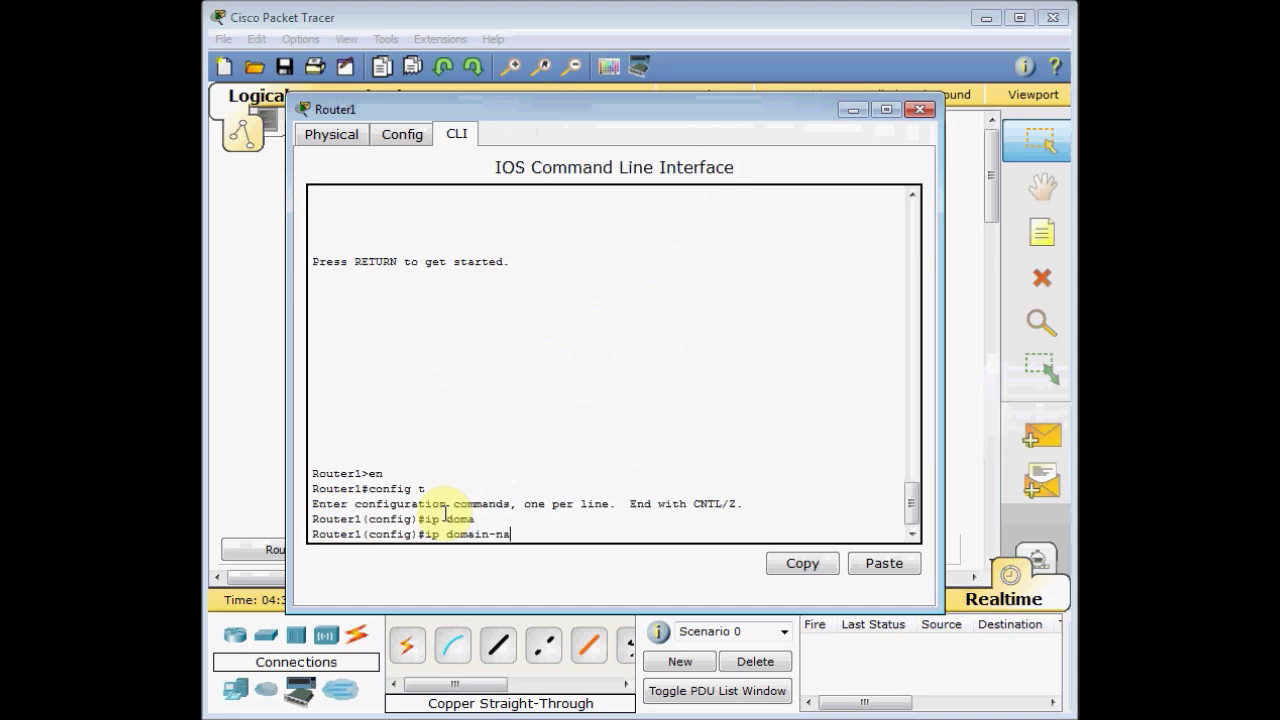
key(Tab)
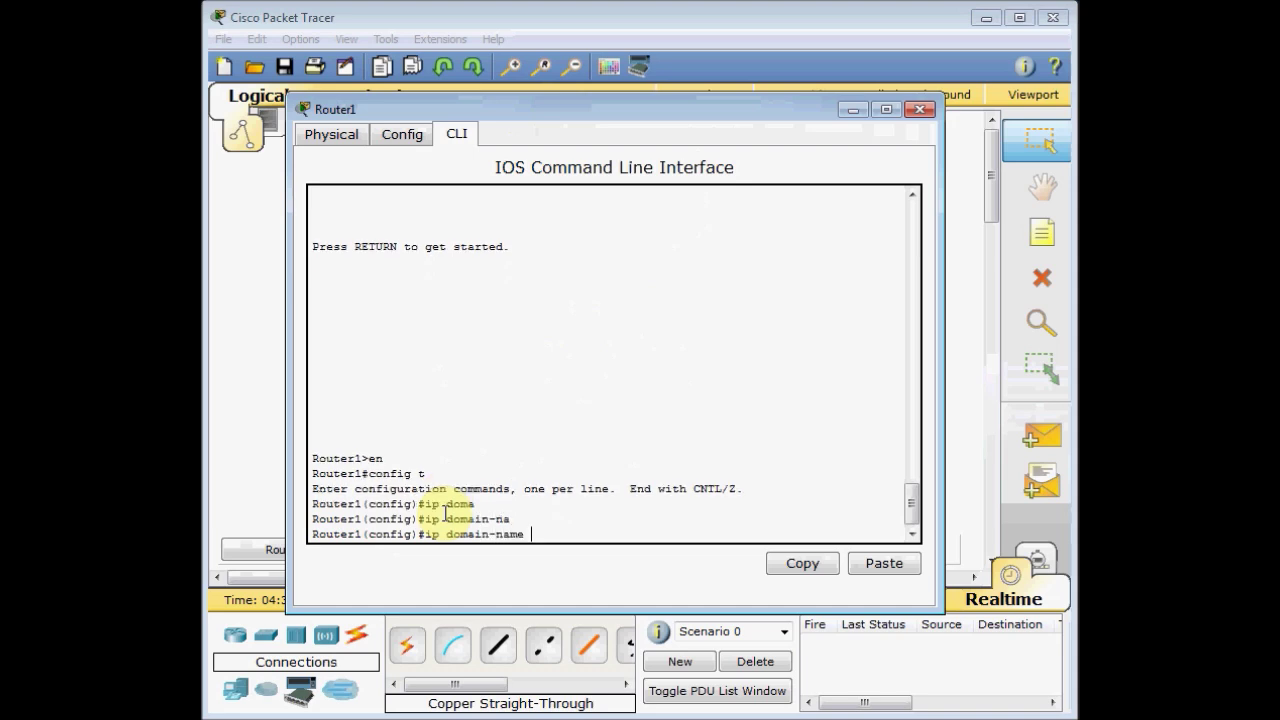
text(?)
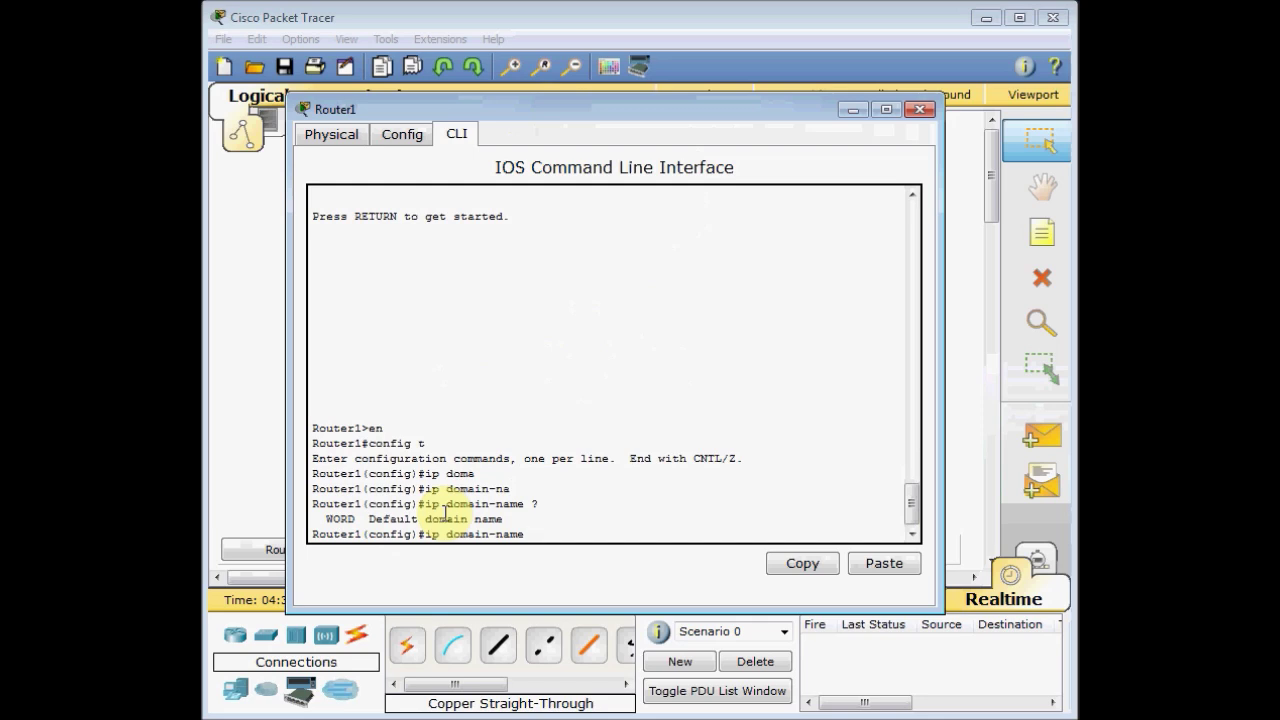
text(sasite.net)
key(Return)
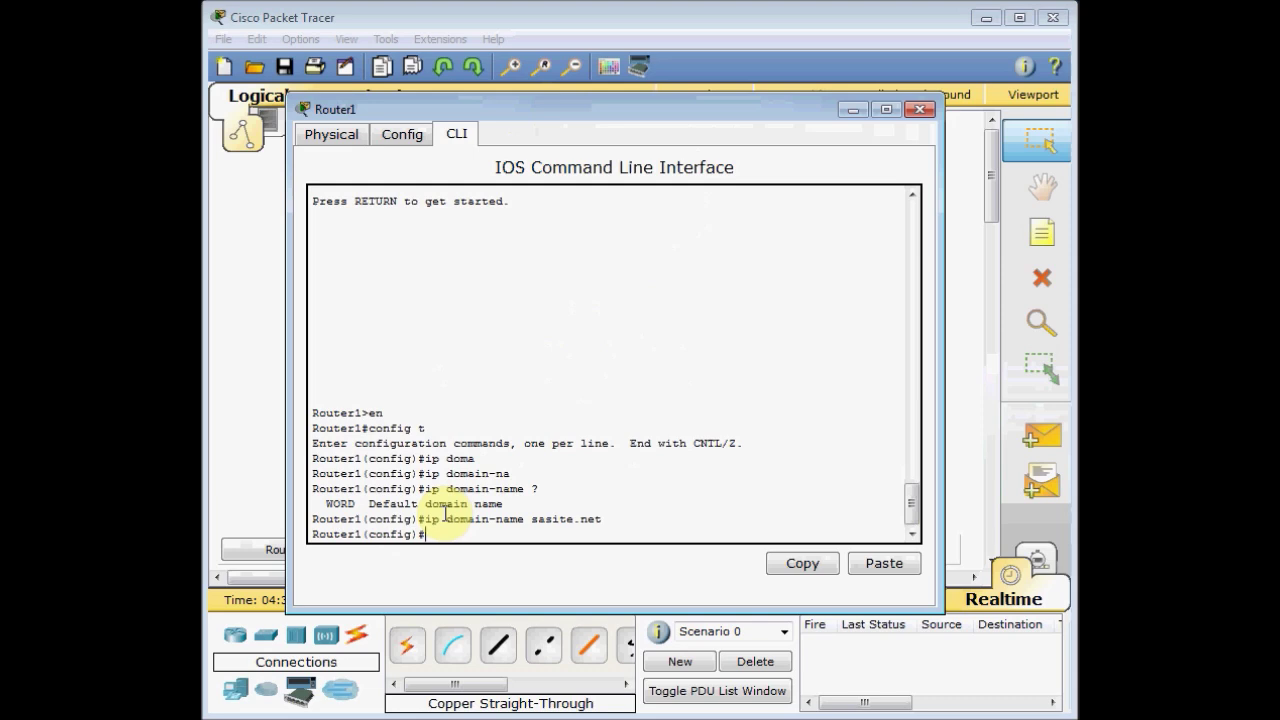
Run crypto key generate rsa and choose a 1024-bit modulus
text(cry)
key(Tab)
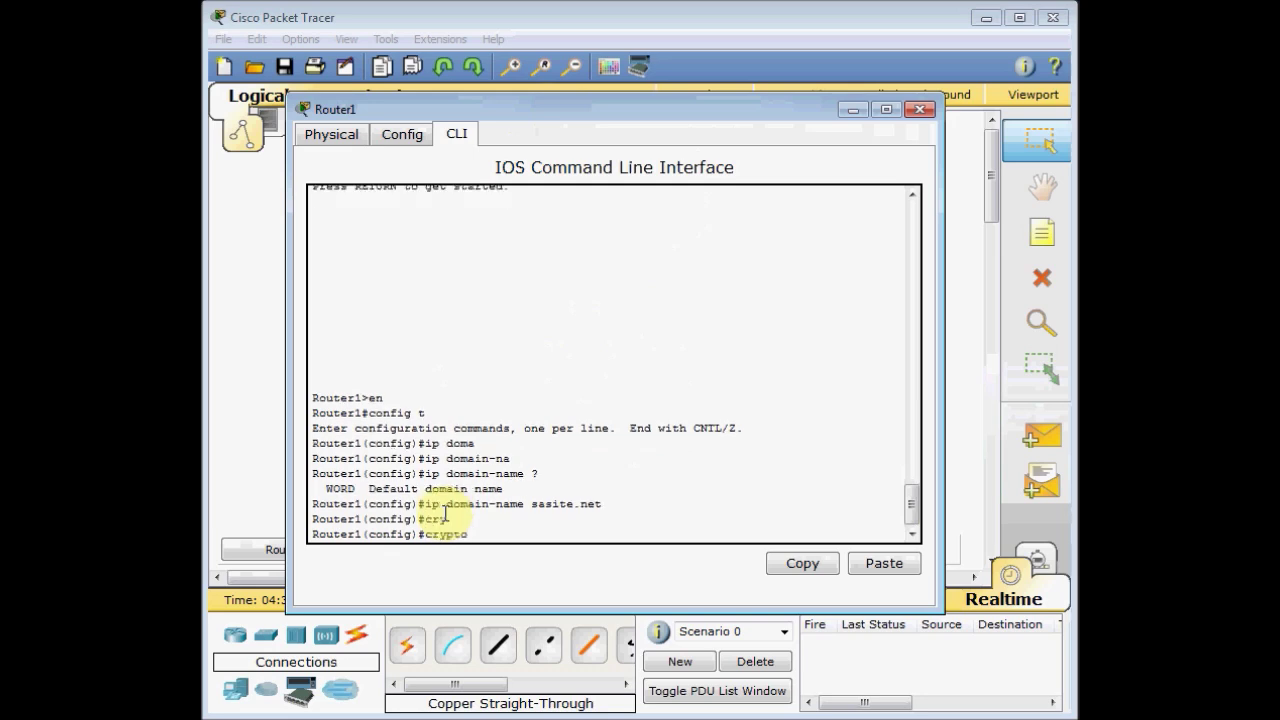
text(?)
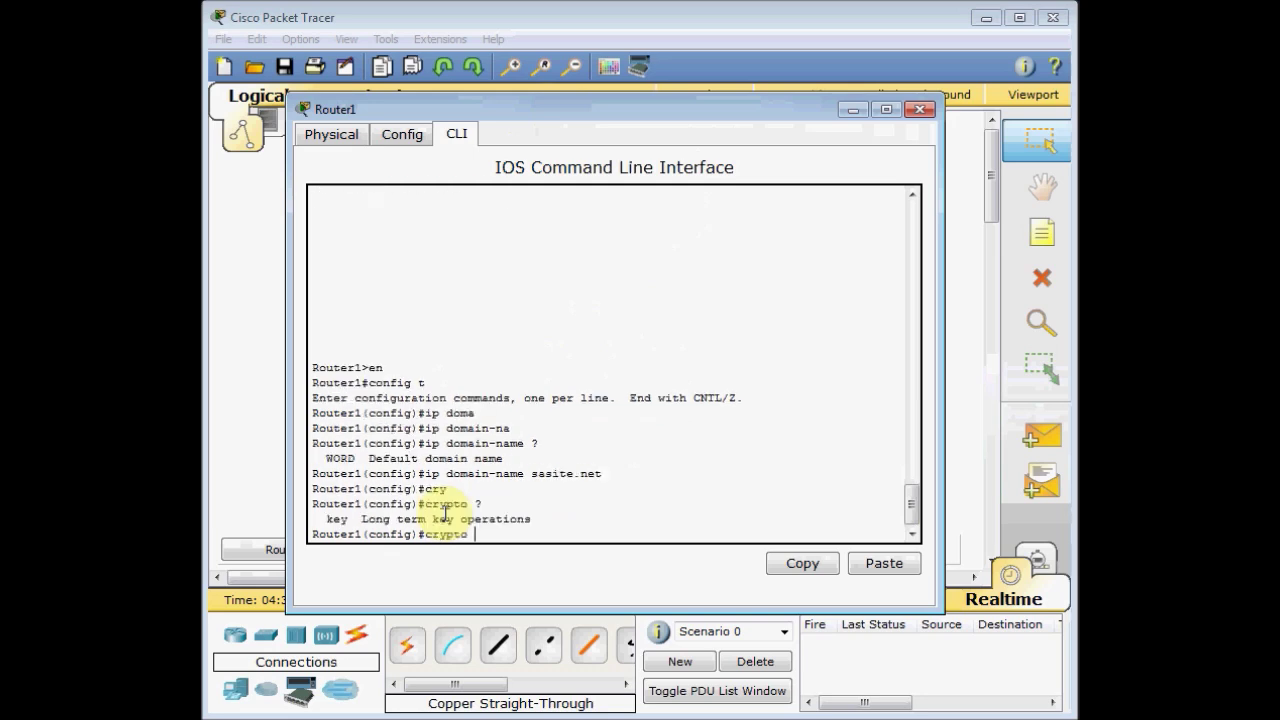
text(key ?)
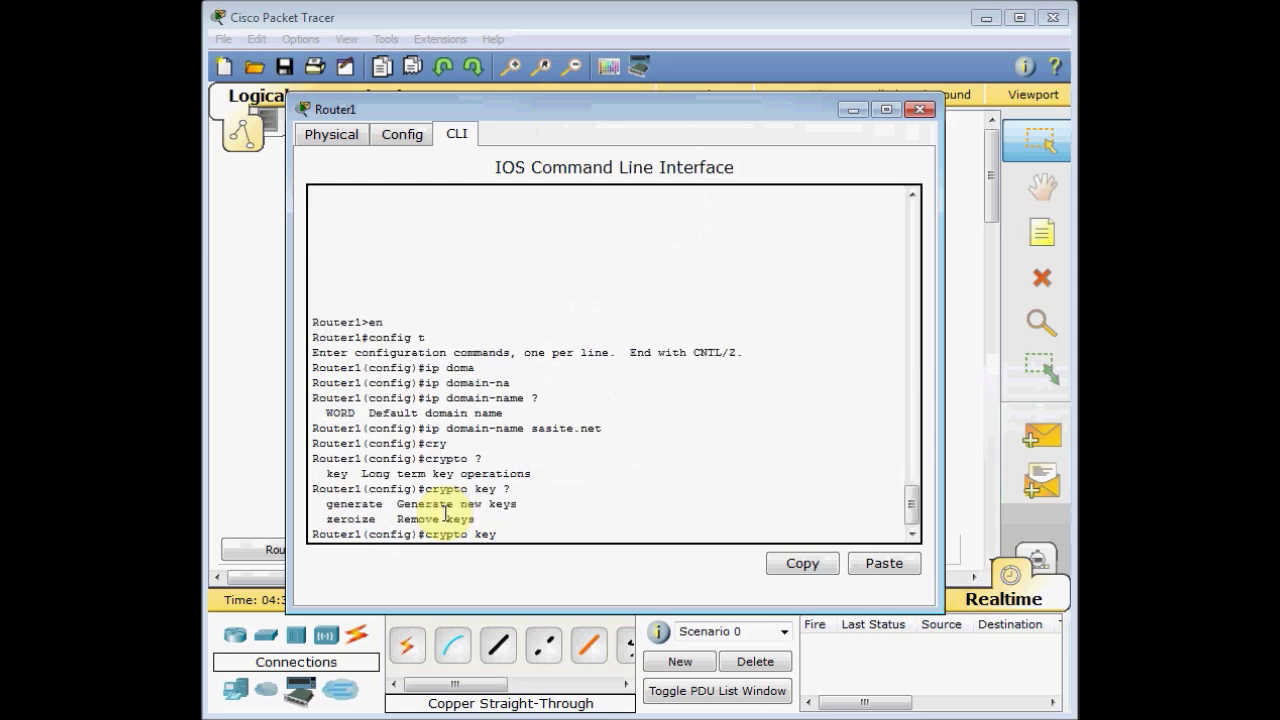
text(gen)
key(Tab)
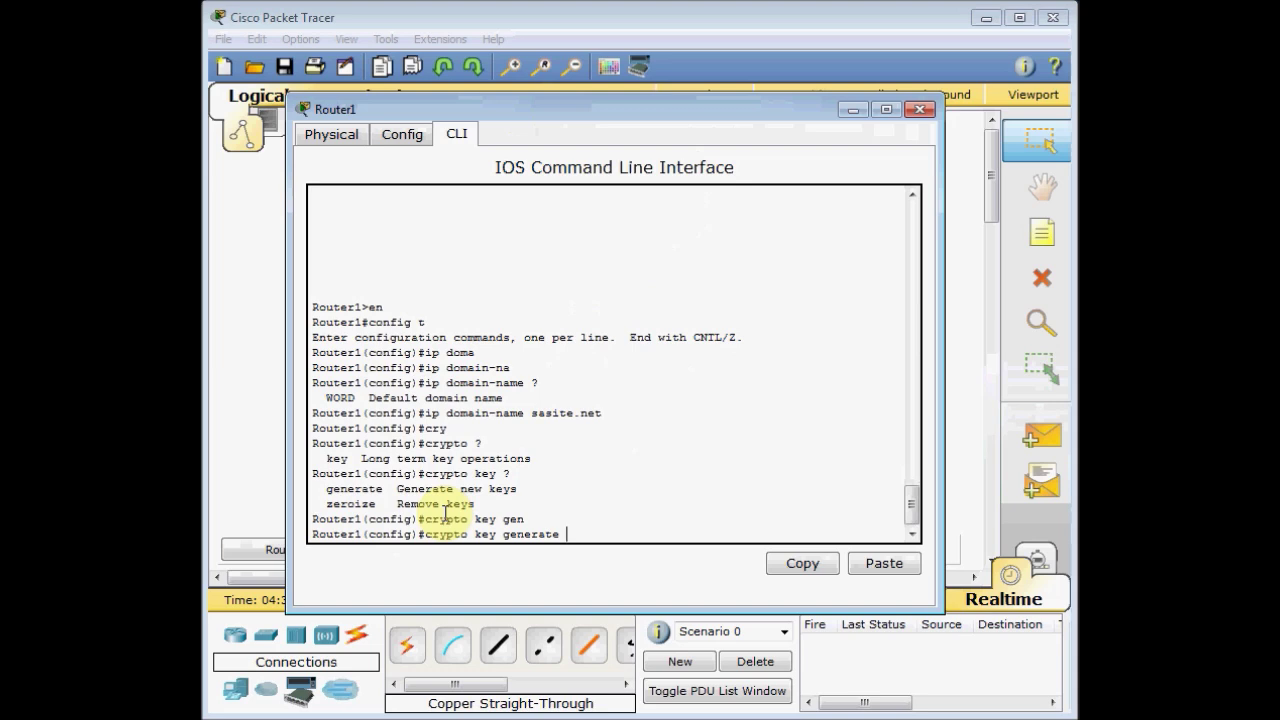
text(rsa)
key(Return)
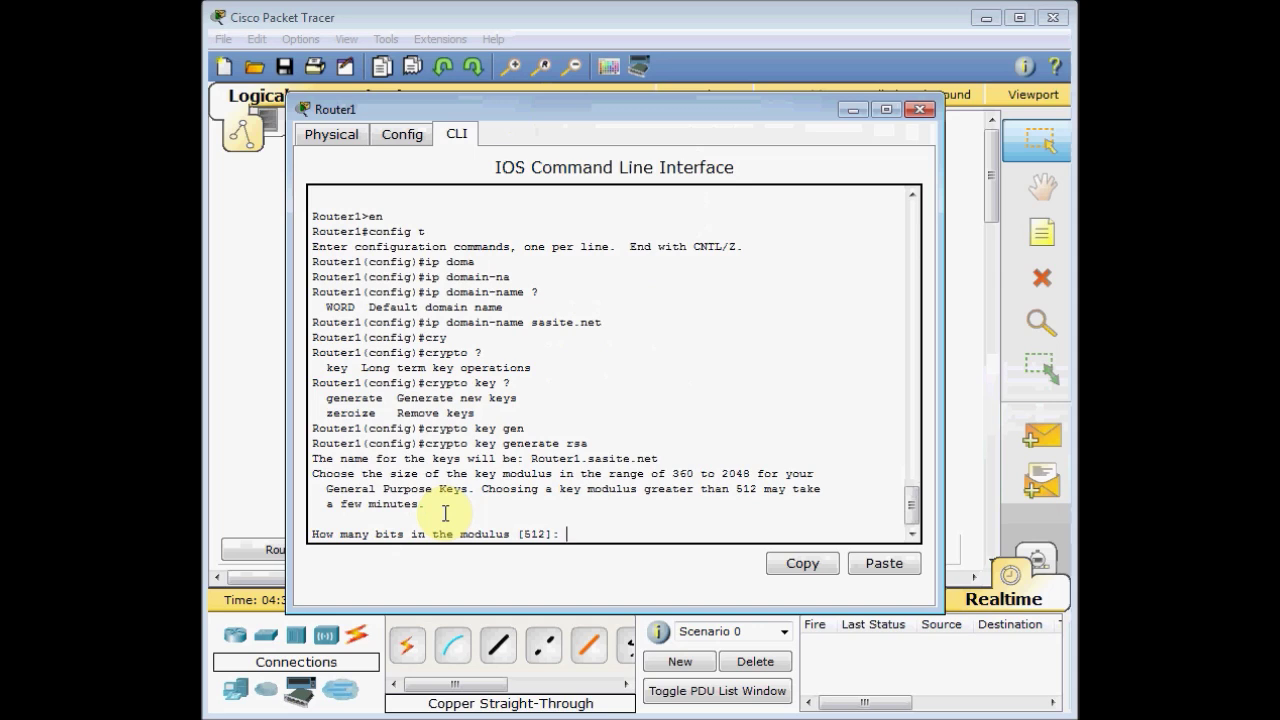
text(1024)
key(Return)
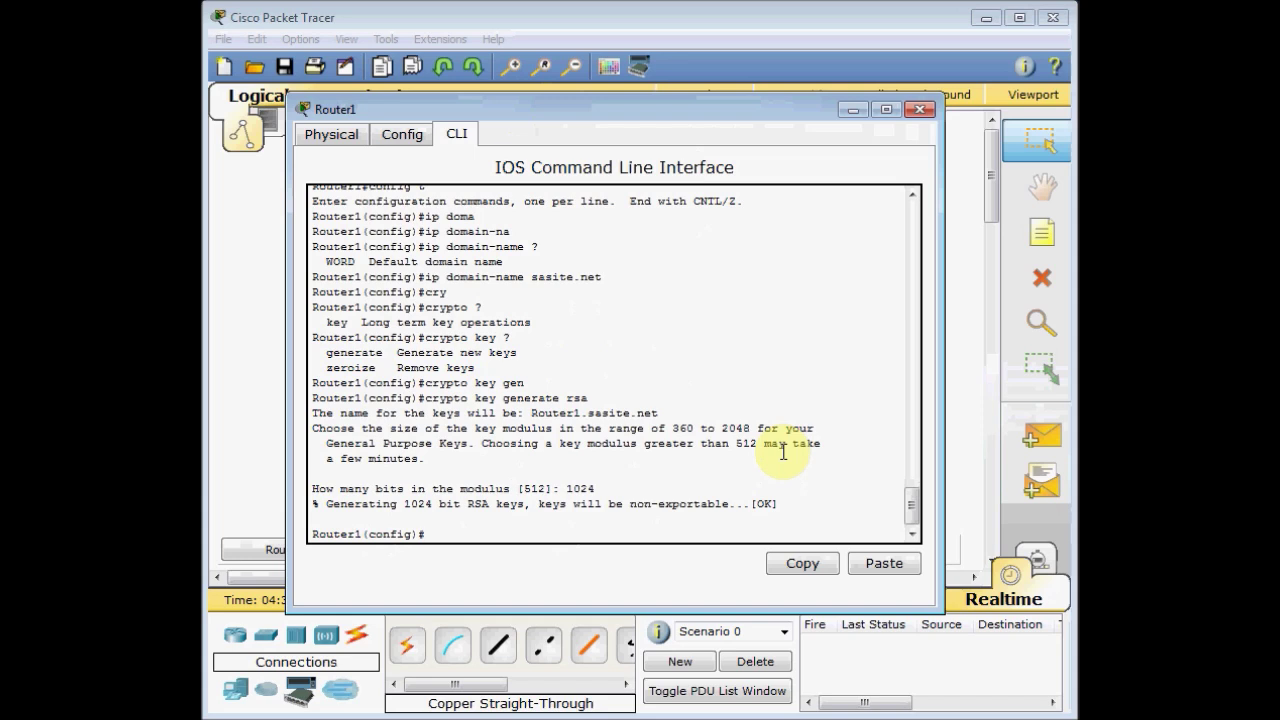
Create a privilege-15 local username with a password, then type line vty 0 4
text(username)
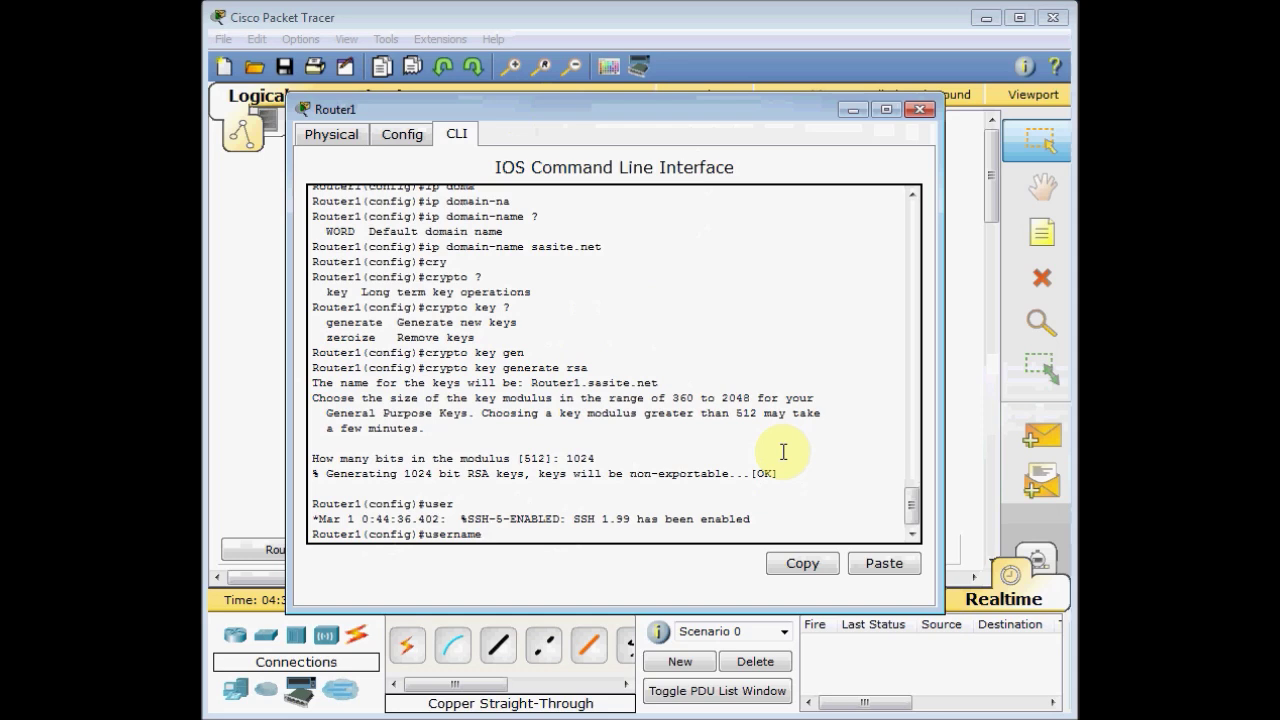
text(?)
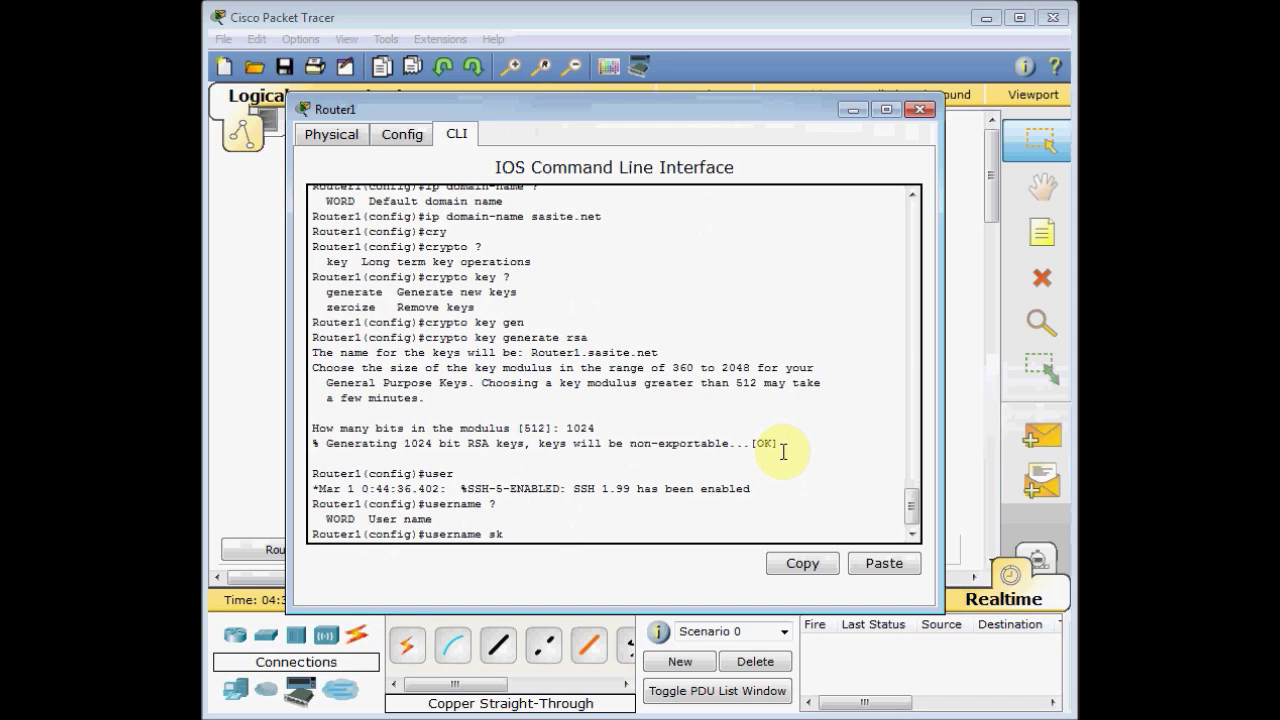
text(pri)
key(Tab)
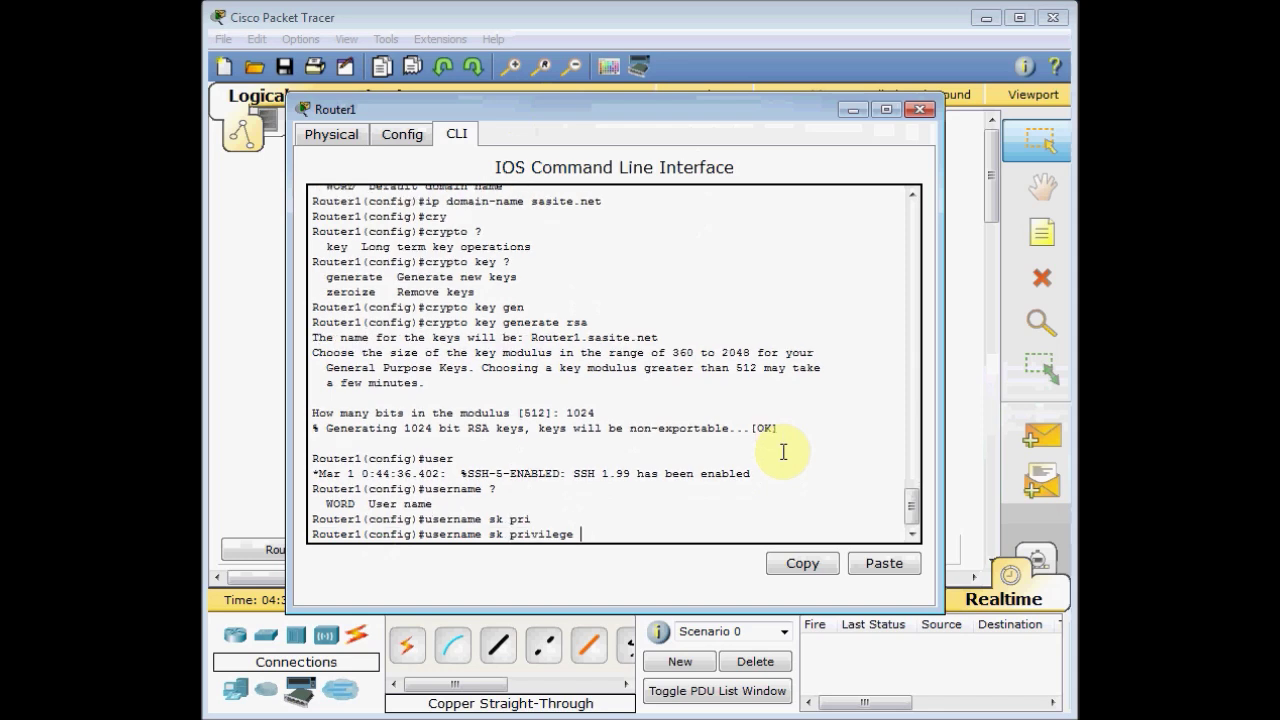
text(15 pass)
key(Tab)
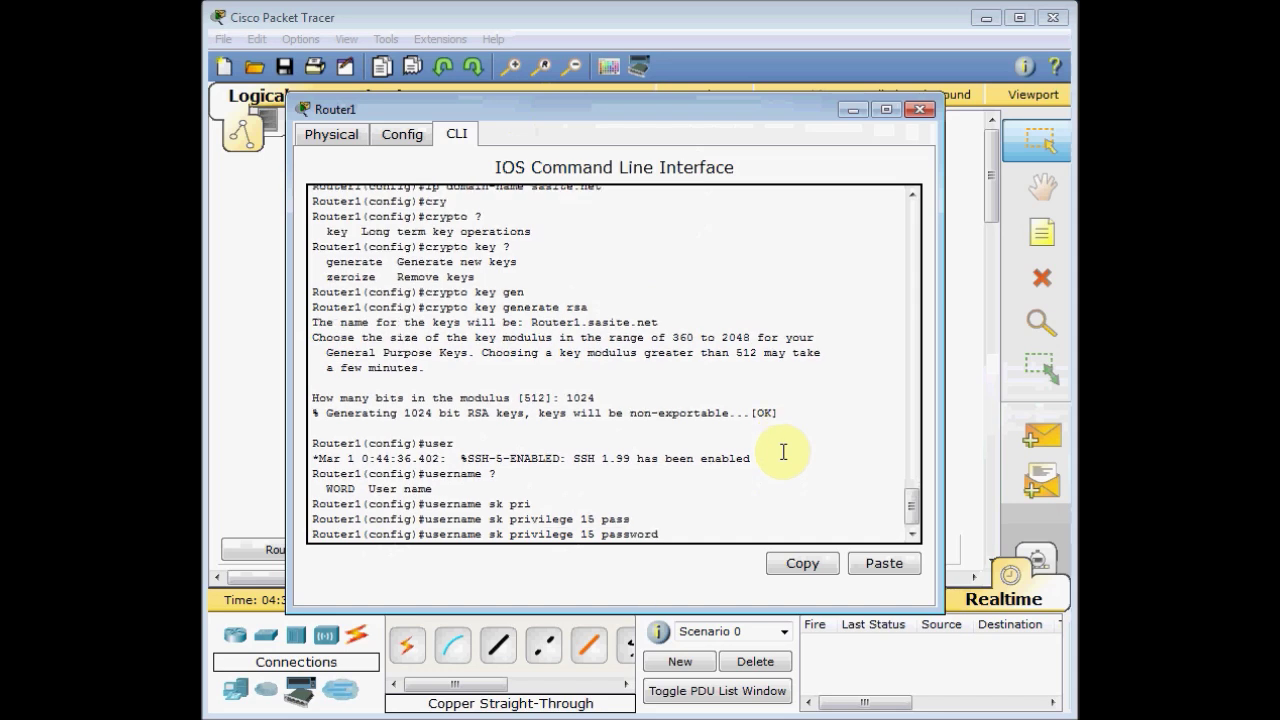
text(sk)
key(Return)
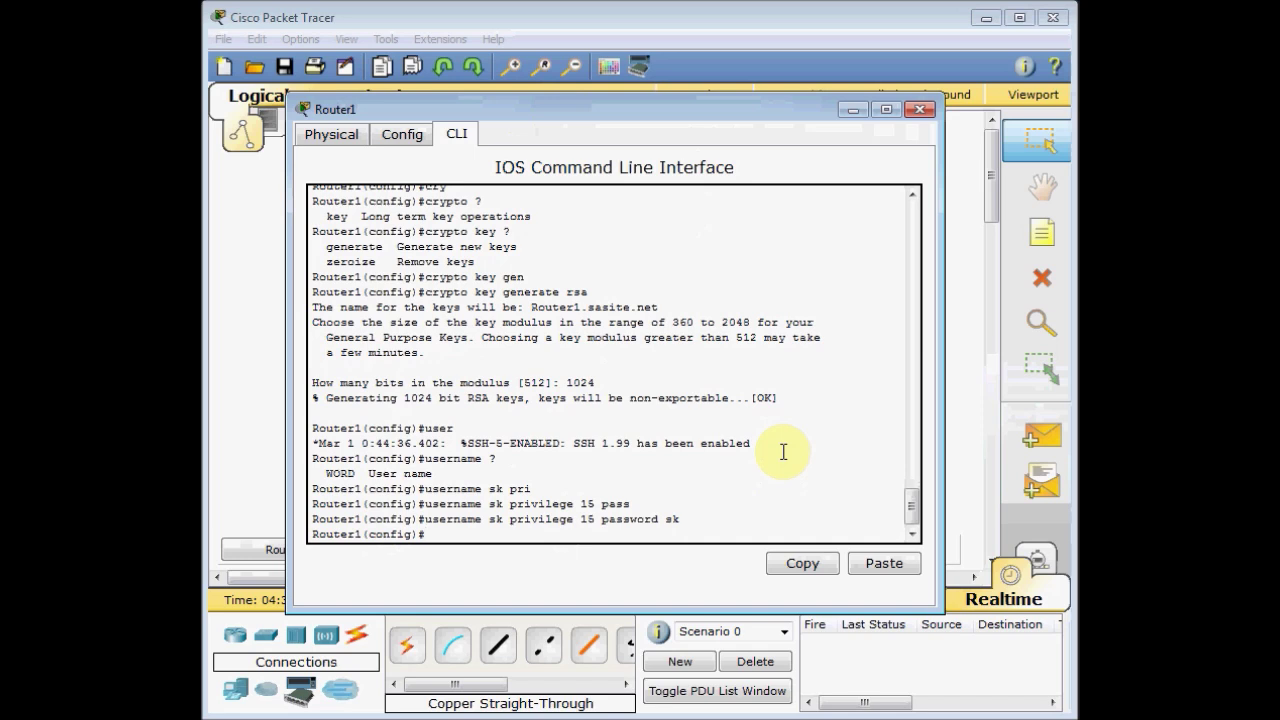
text(line vty 0 4)
Enter line vty 0 4 and set login local
key(Return)
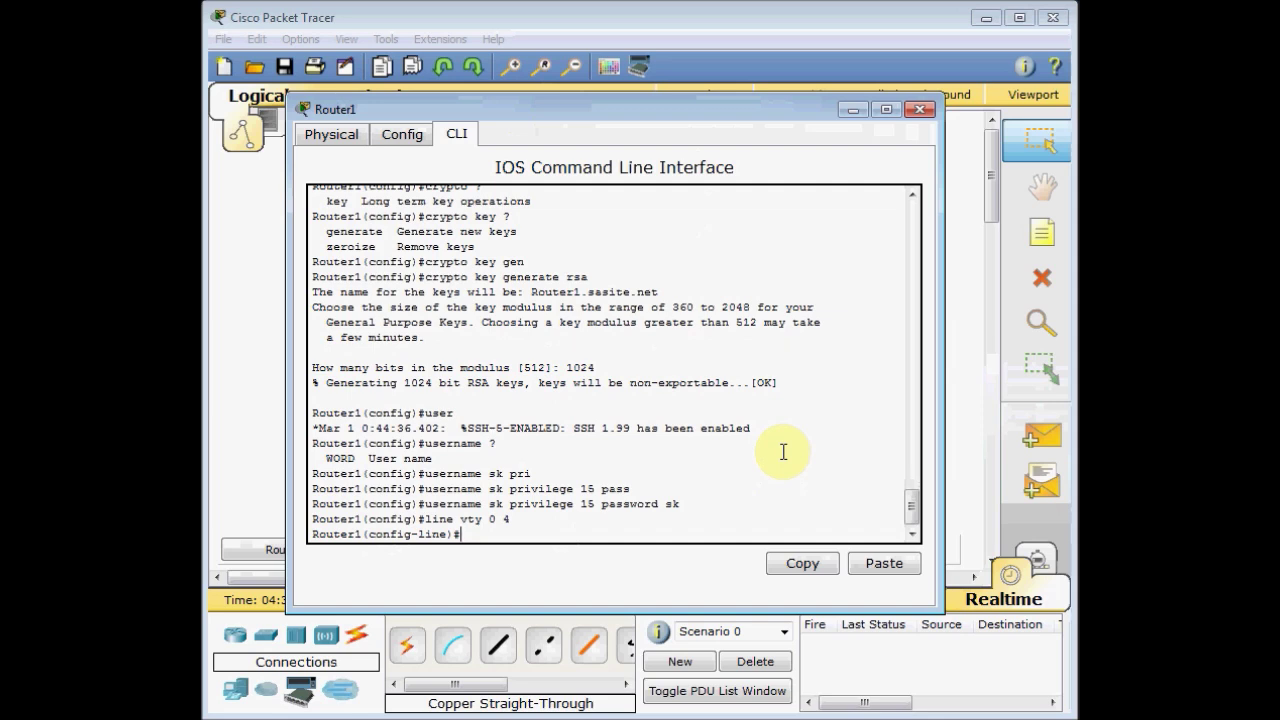
text(logi)
key(Tab)
text(local)
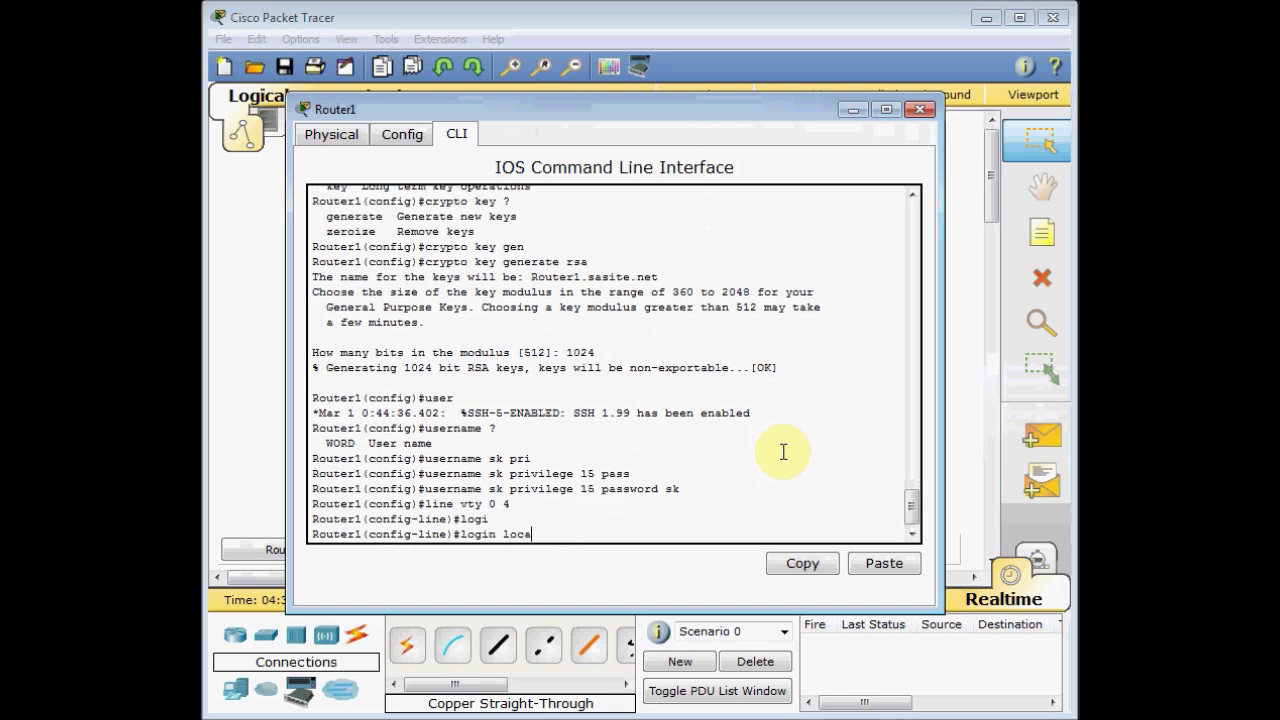
key(Tab)
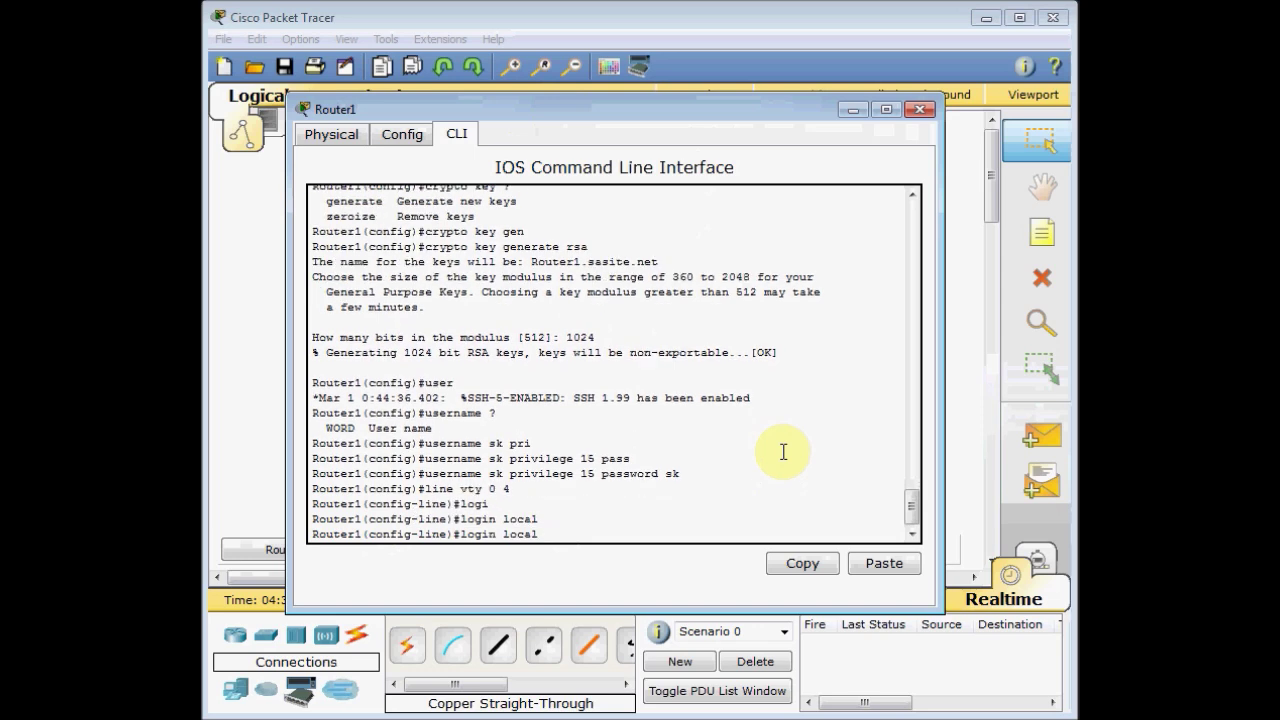
key(Return)
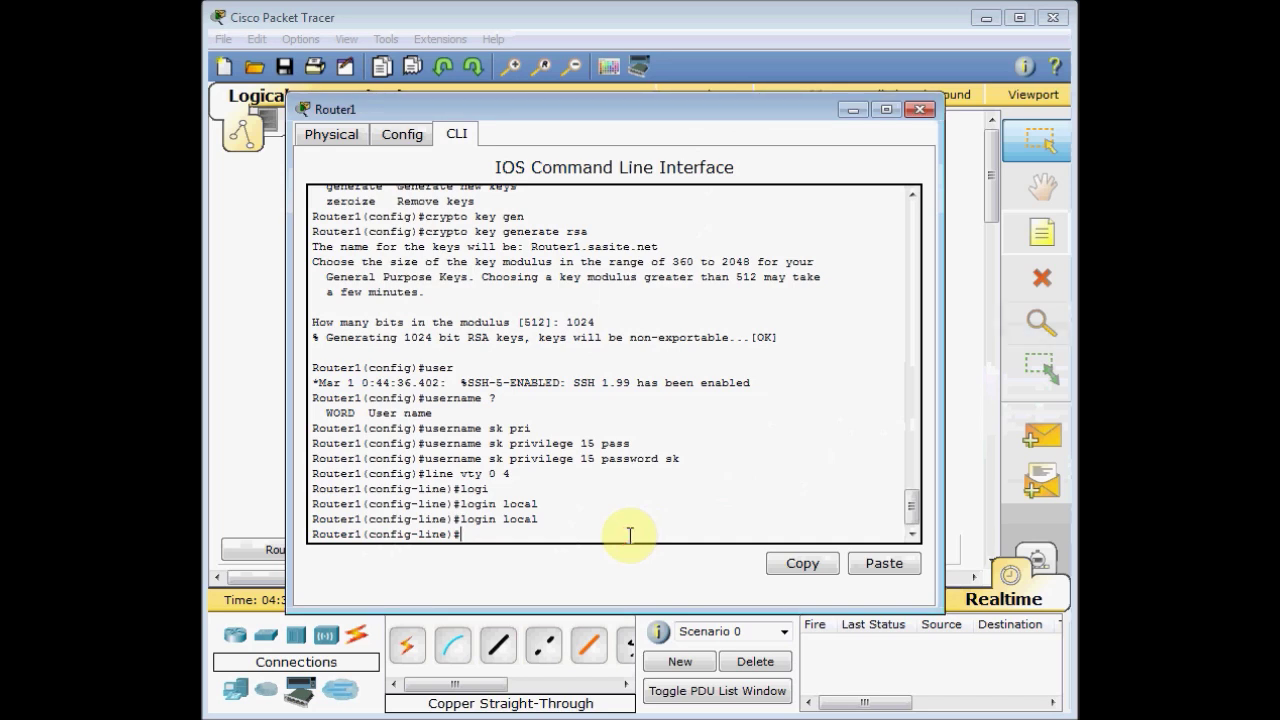
Set transport input ssh on the vty lines
text(trn)
key(Tab)
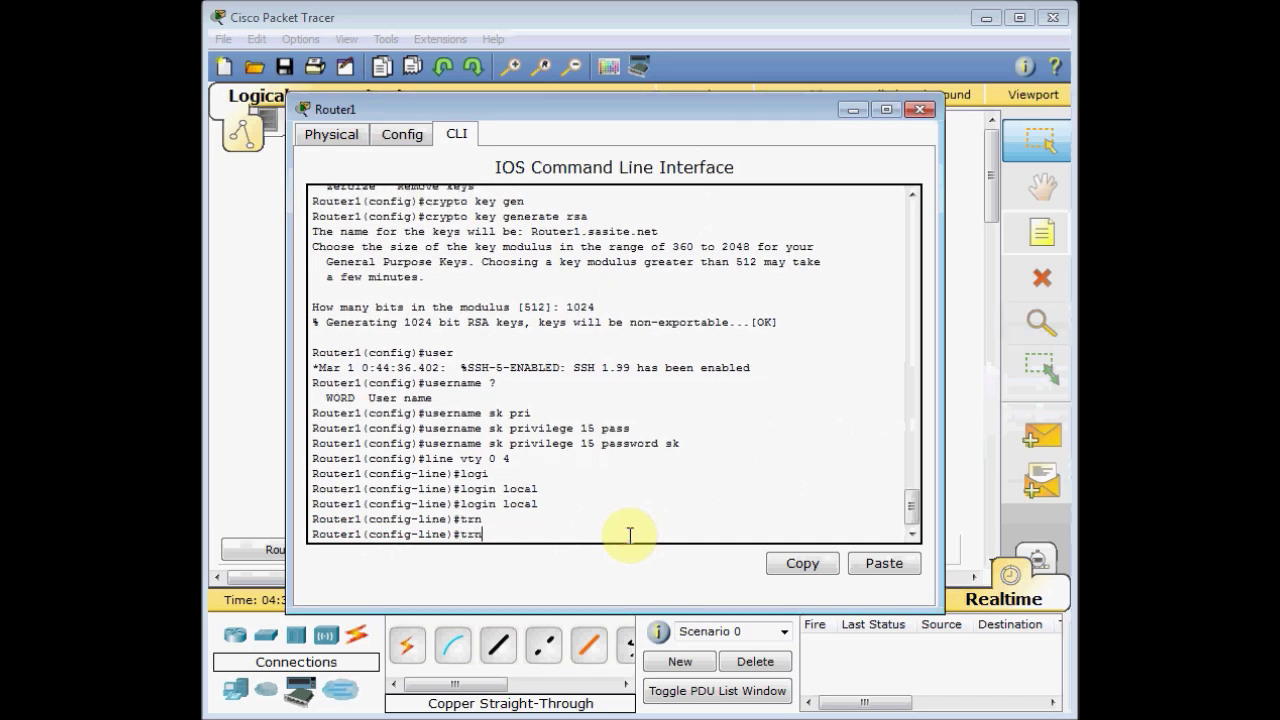
key(BackSpace)
text(an)
key(Tab)
text(?)
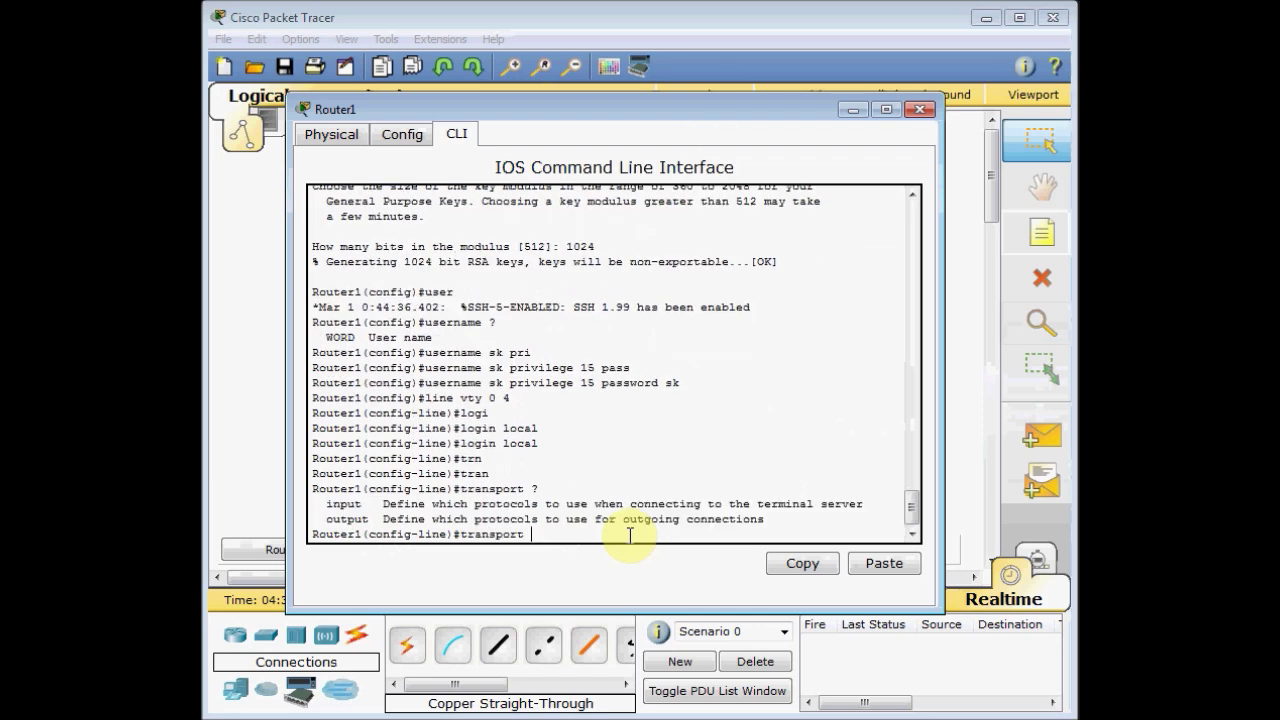
text(input)
key(Tab)
text(?)
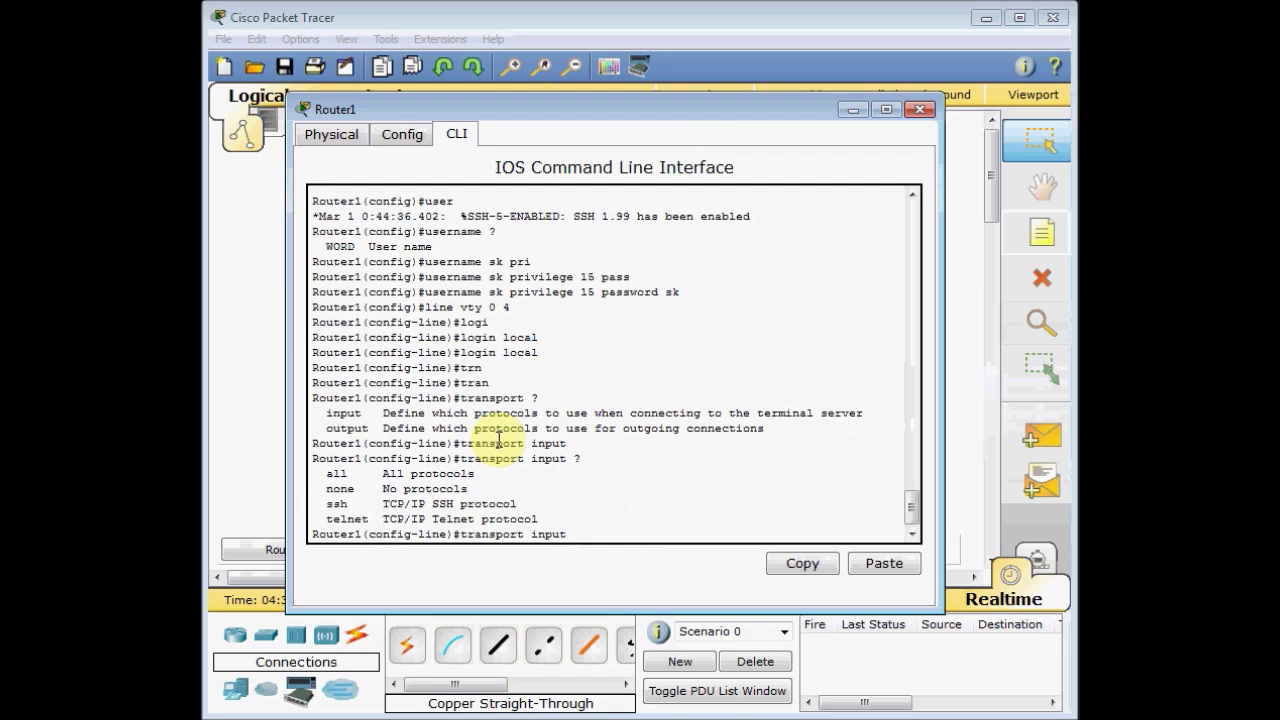
text(ssh)
key(Return)
Exit to privileged mode with exit and Ctrl+Z, then close Router1's window
text(exit)
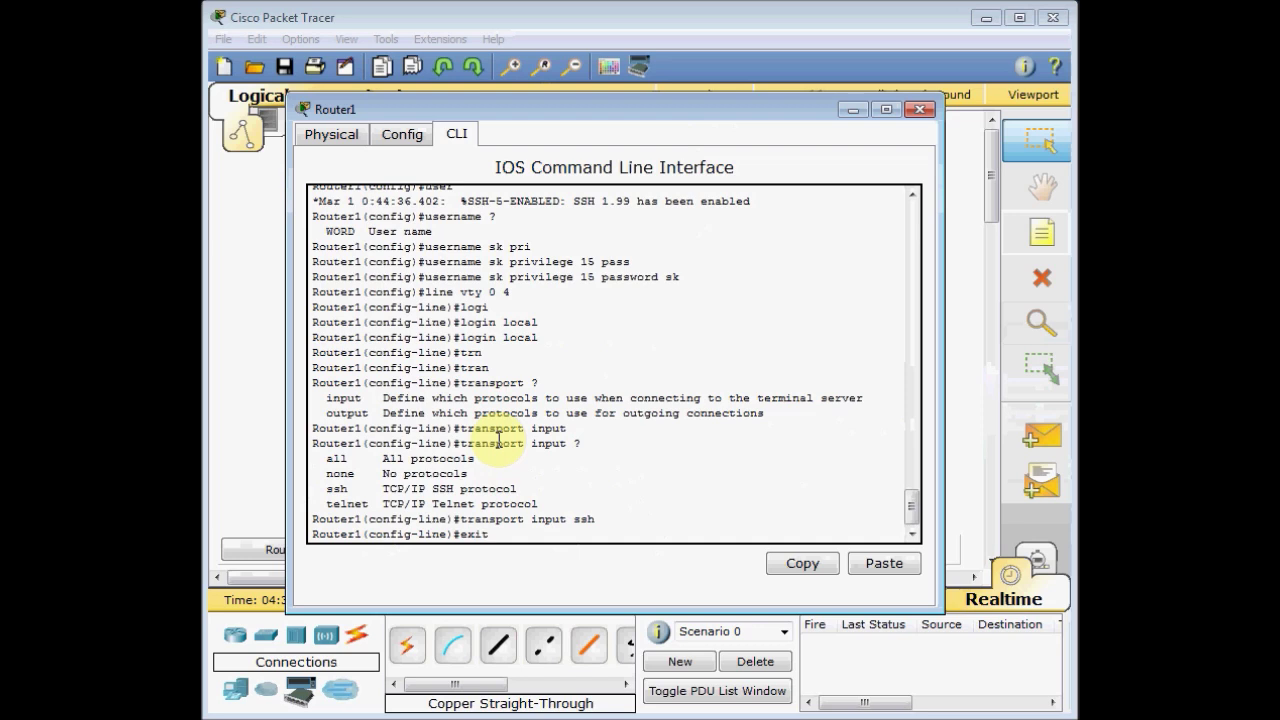
key(Return)
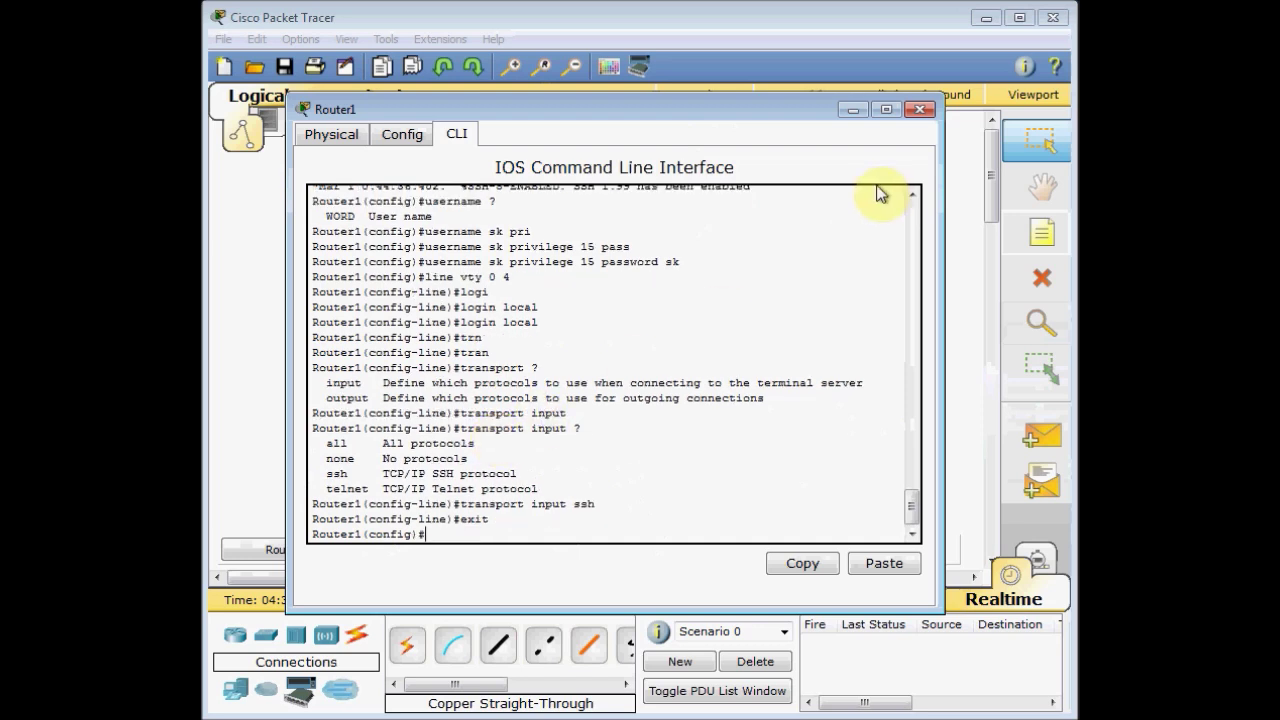
key(ctrl+z)
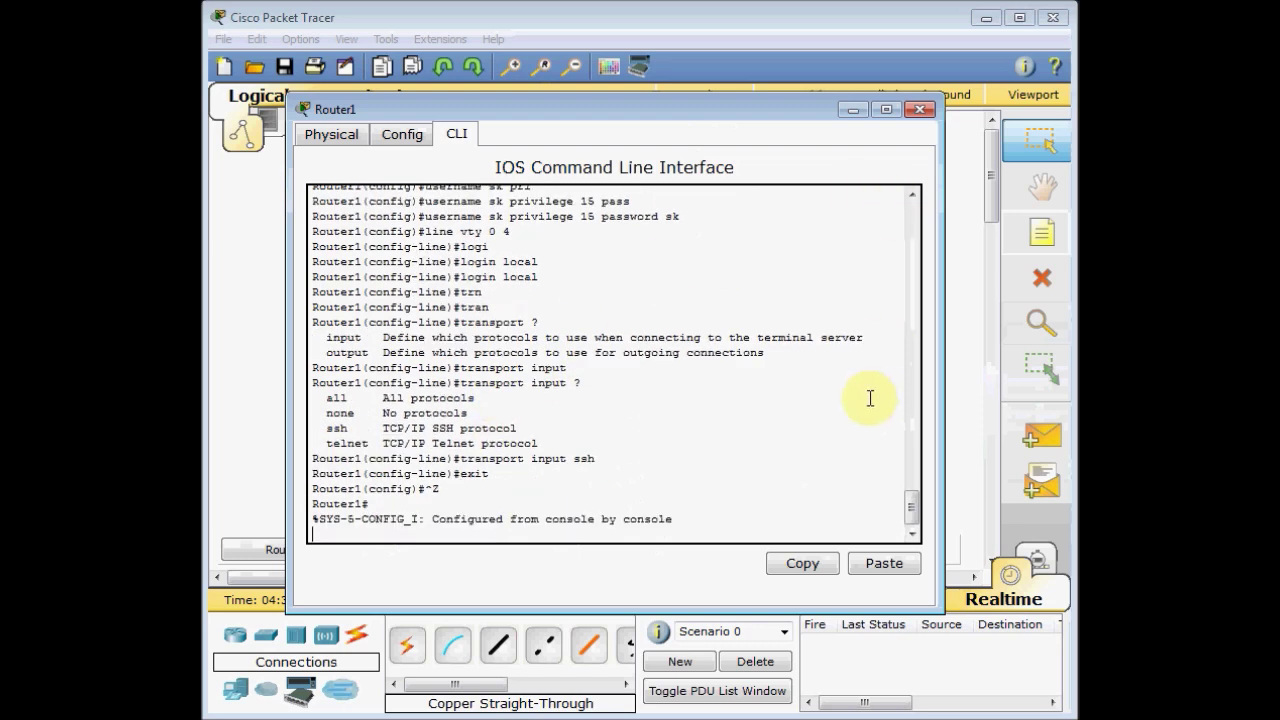
key(Return)
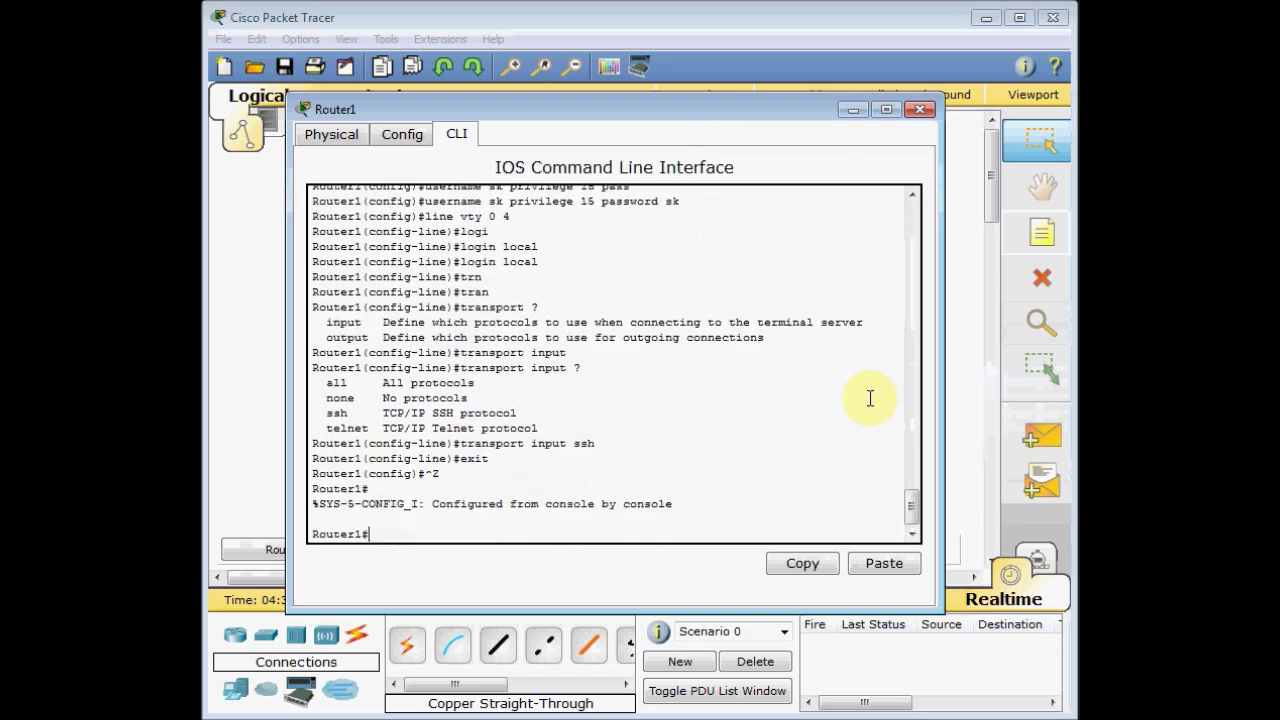
click(916, 113)
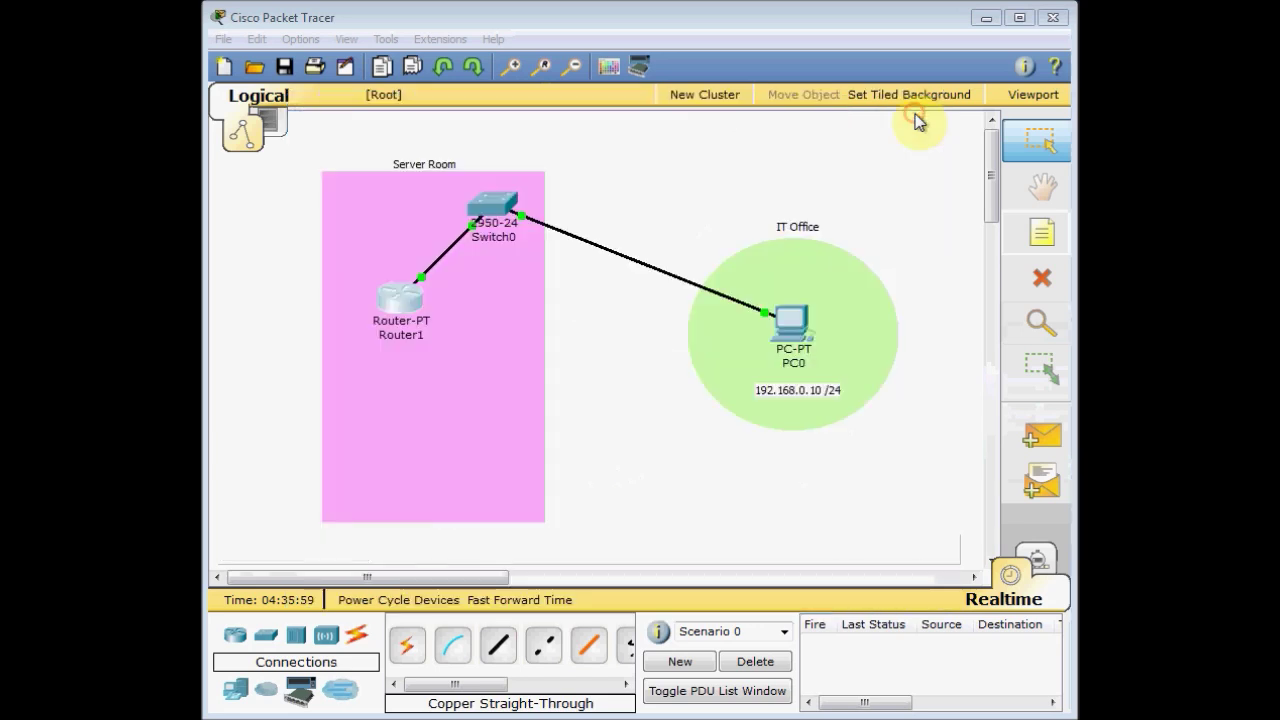
Open PC0's window, move it into view, and launch its Command Prompt
click(793, 335)
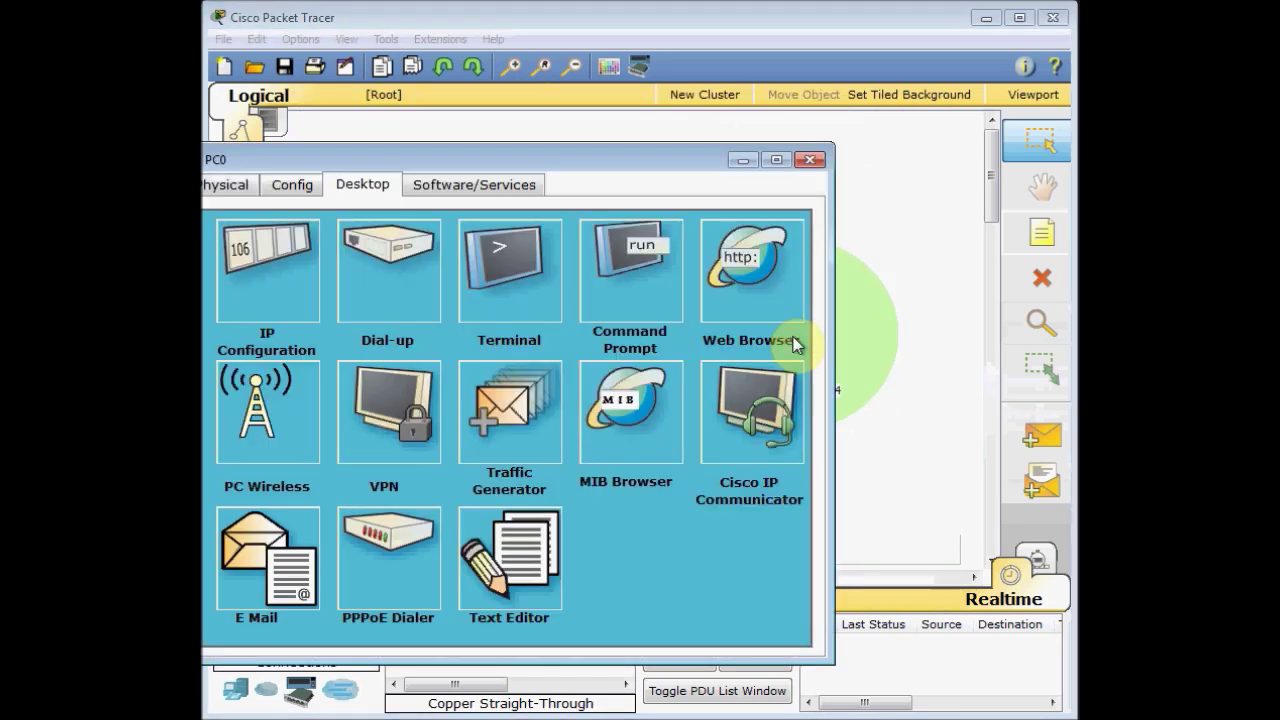
drag(494, 150, 601, 140)
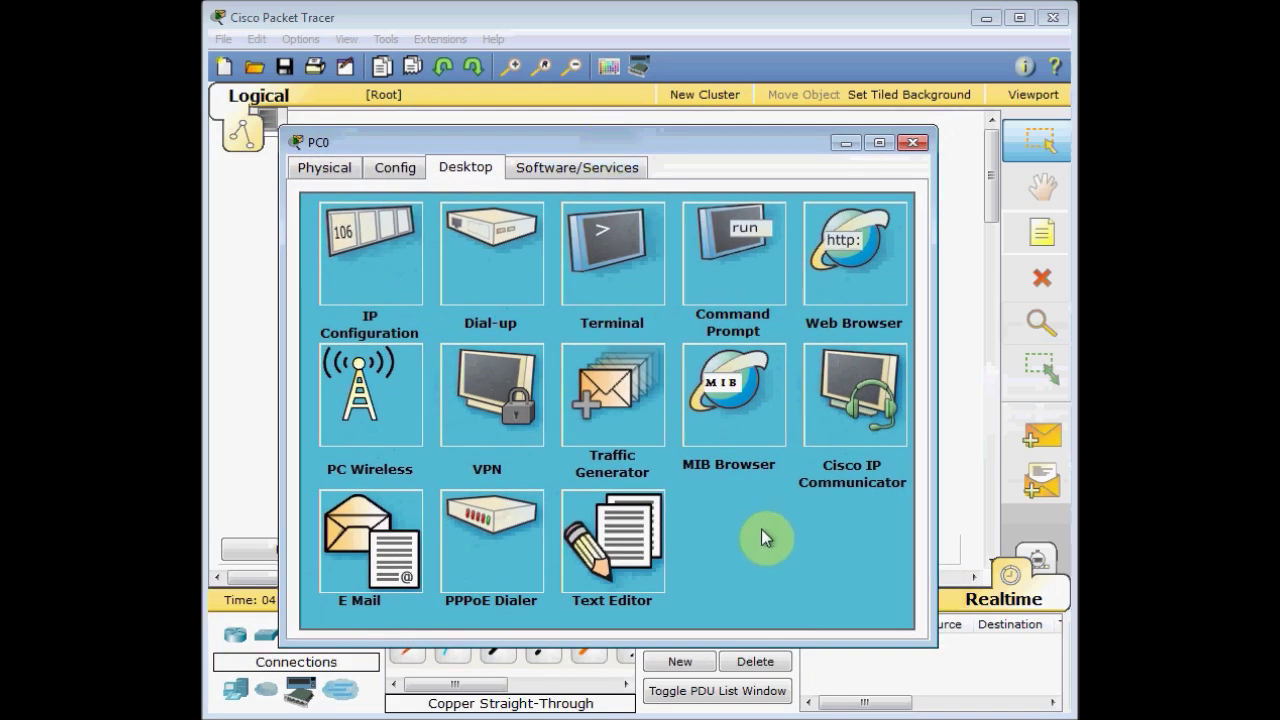
click(722, 270)
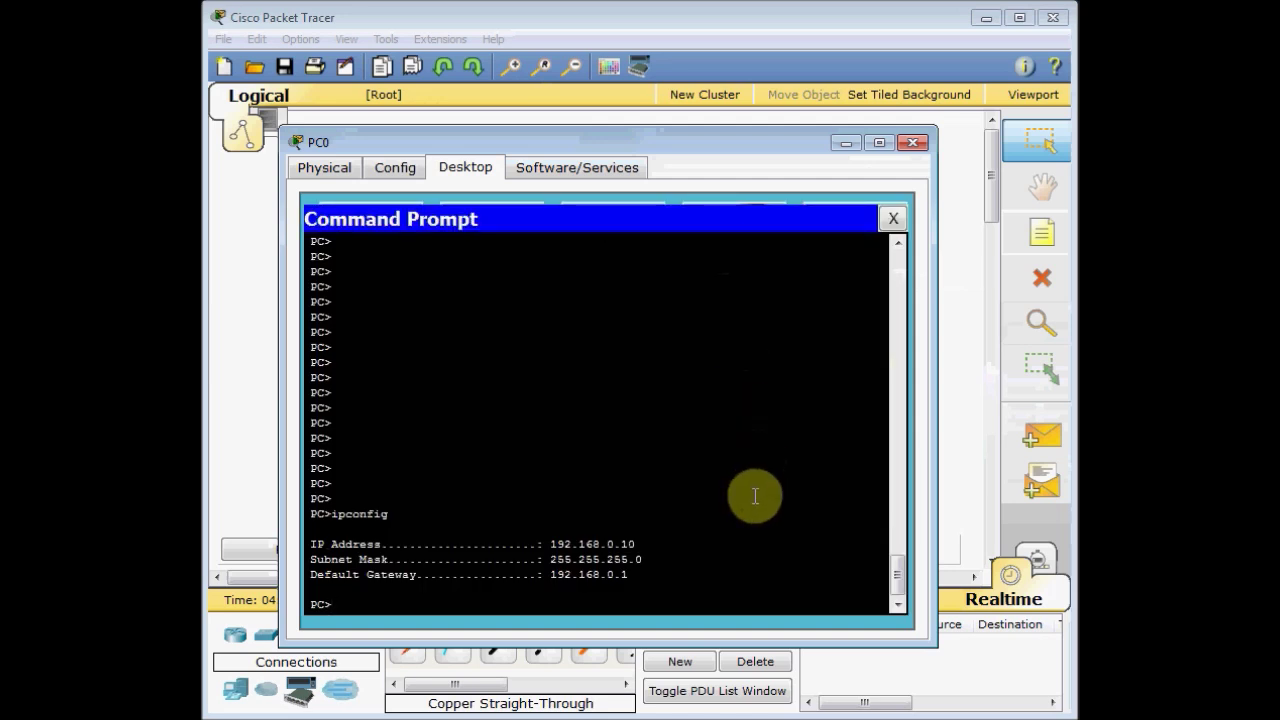
Ping 192.168.0.1 with 0% loss, then enter the ssh -l command for the local user
text(ping 192.168.0.1)
key(Return)
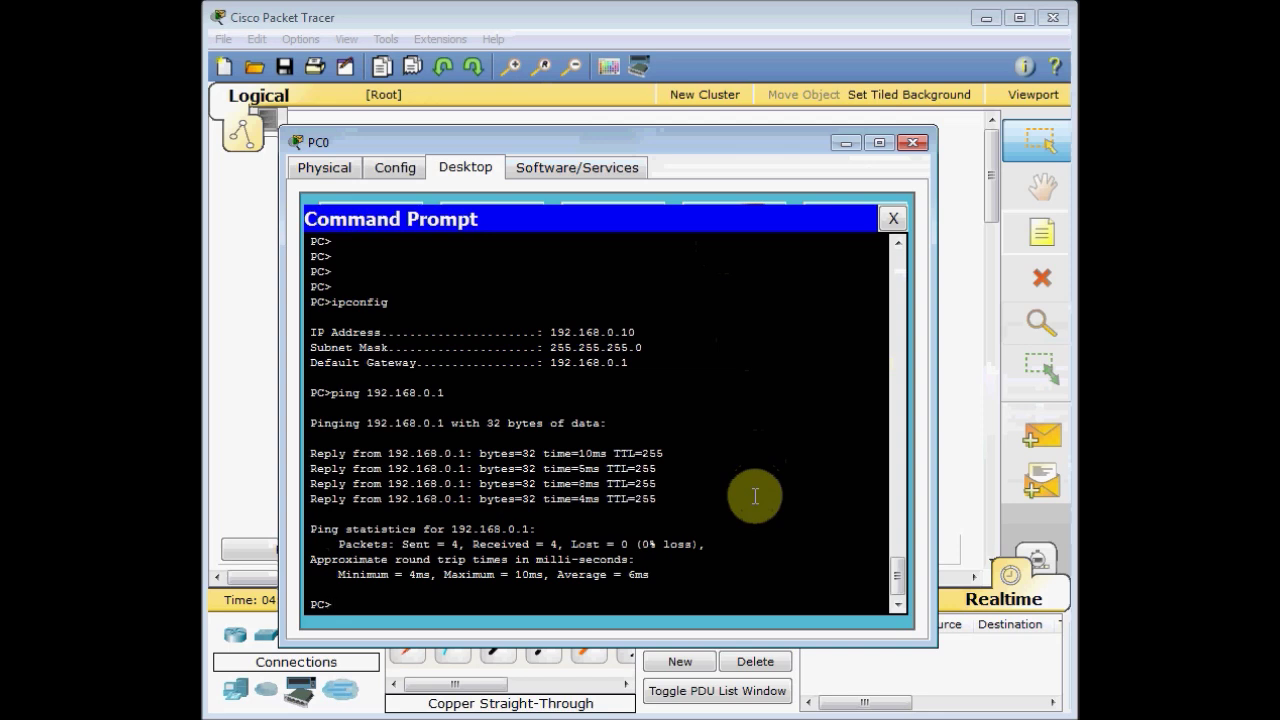
text(ssh -l sk 192.168.0.1)
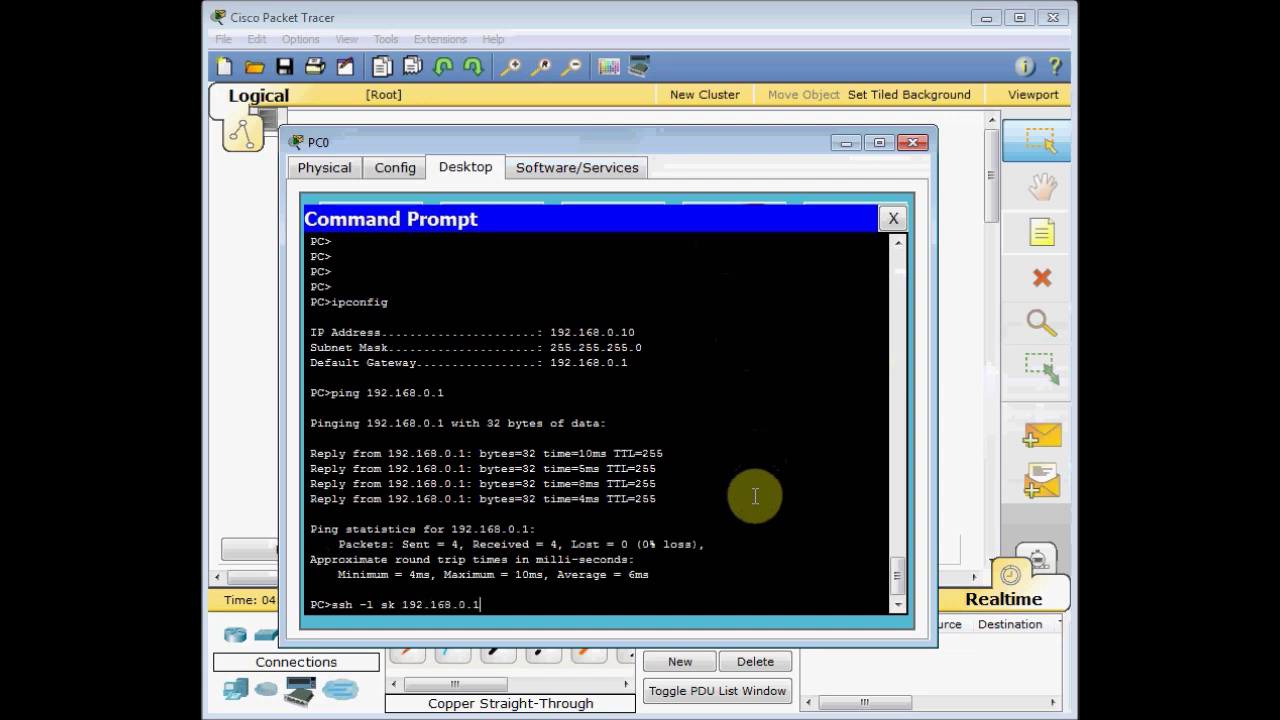
SSH into Router1 with the account password, highlight the Router1# prompt, and type config t
key(Return)
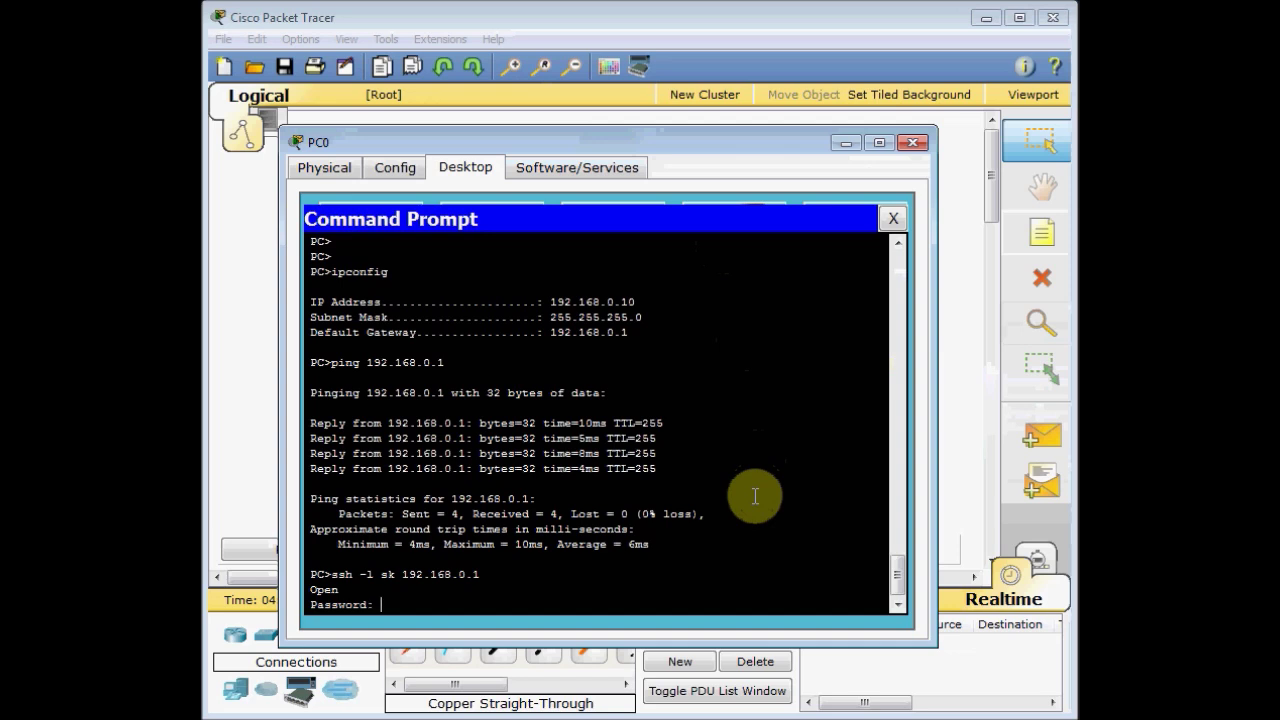
key(Return)
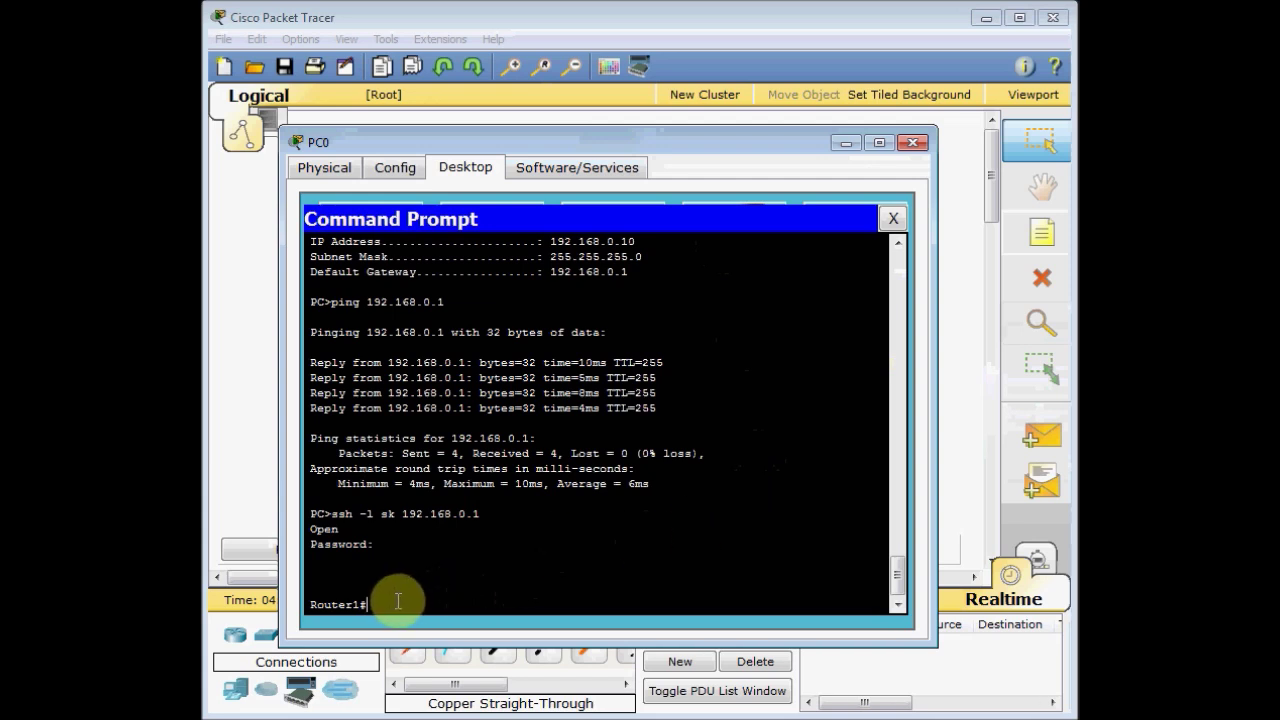
drag(380, 604, 310, 605)
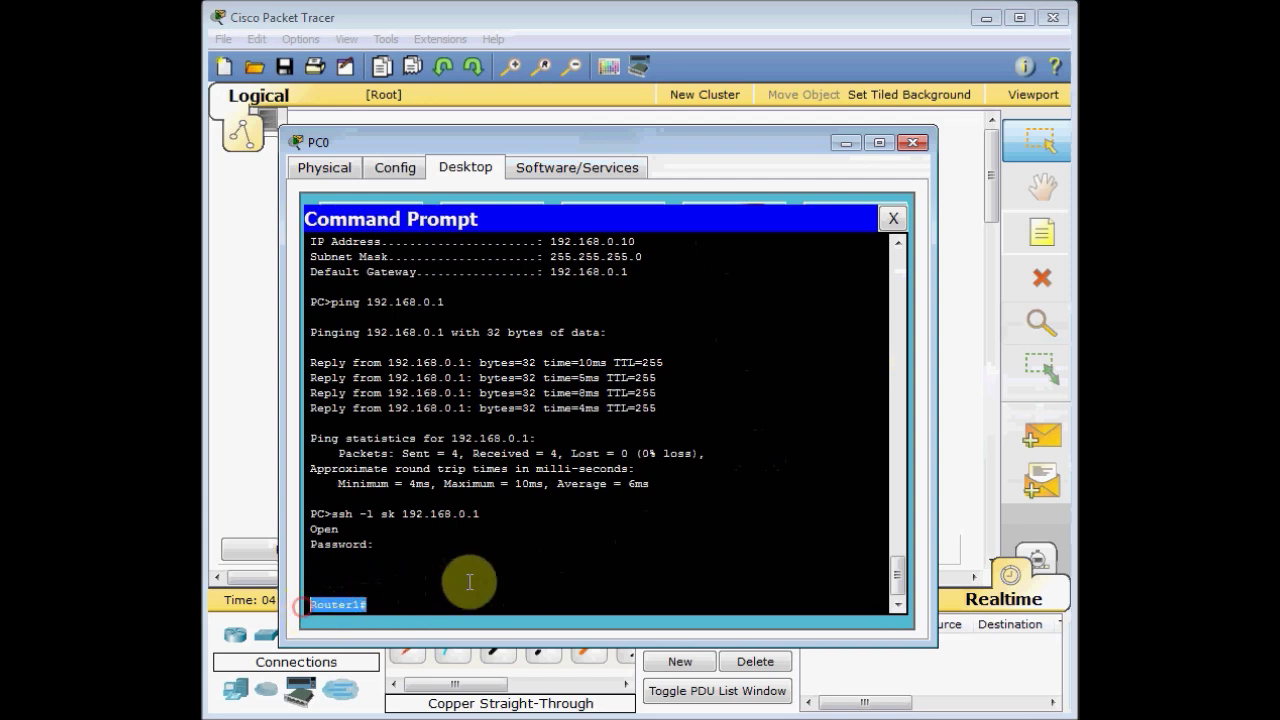
click(468, 576)
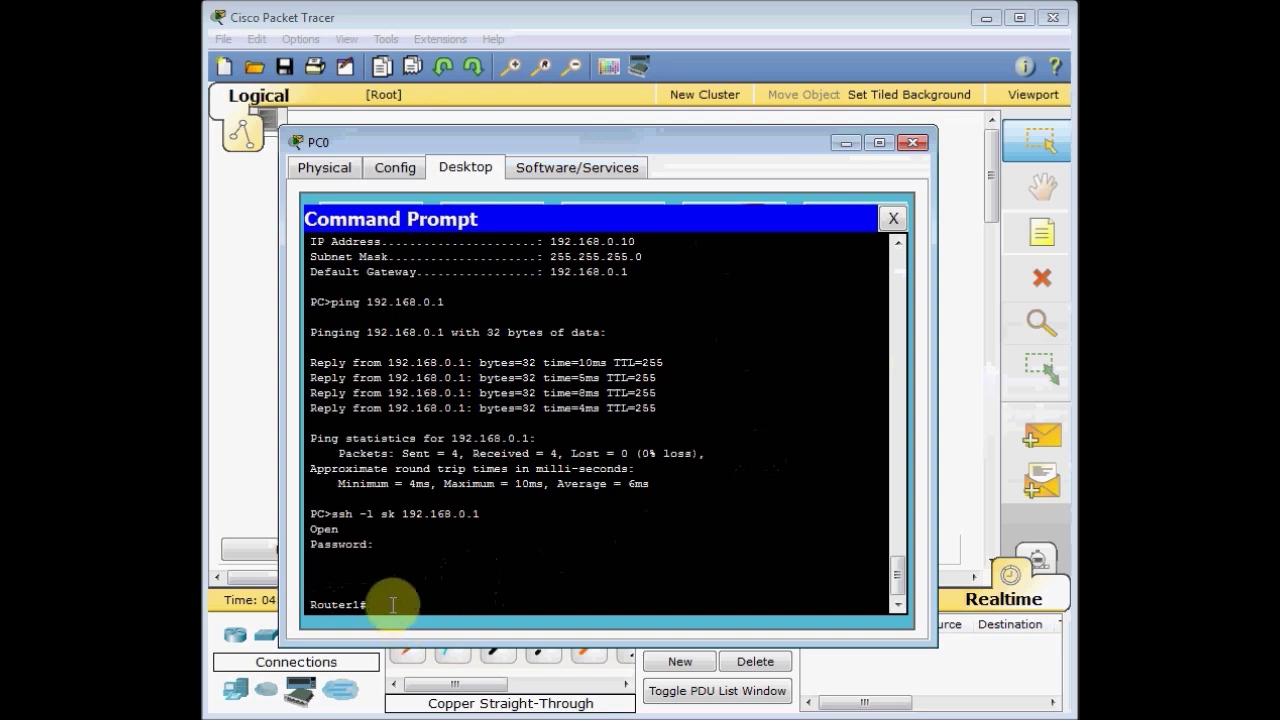
drag(391, 606, 286, 603)
click(491, 566)
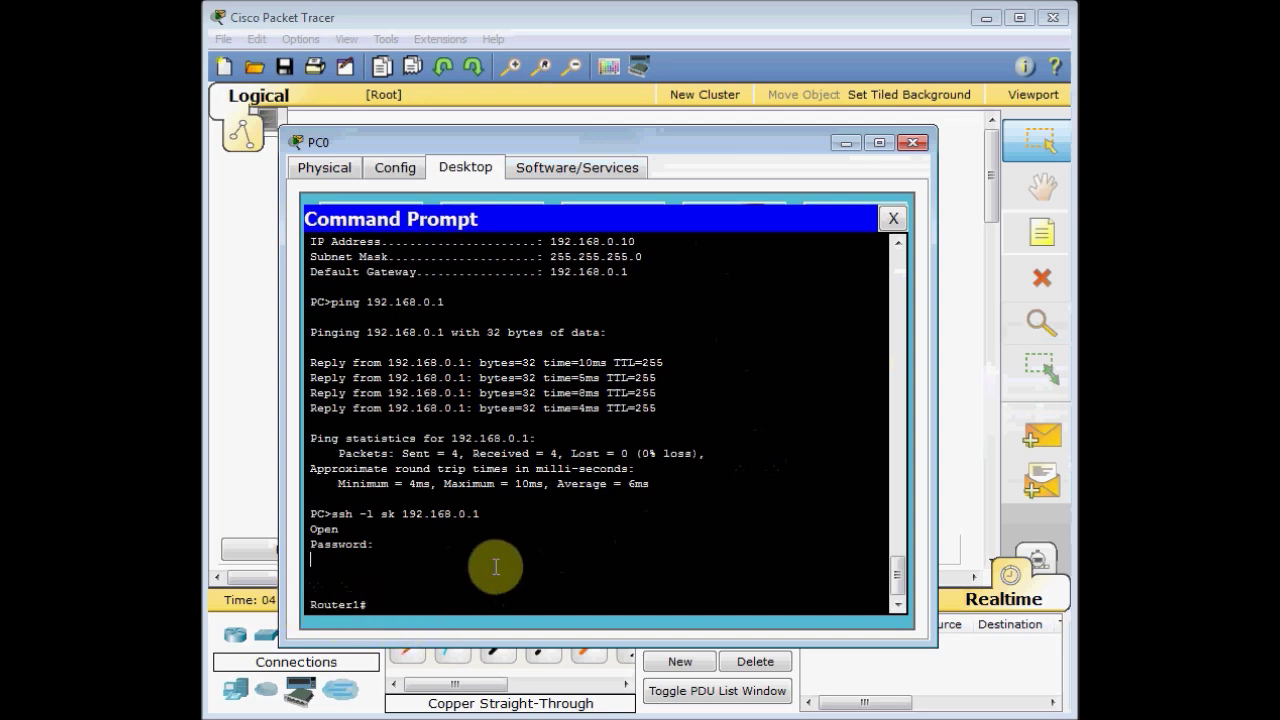
click(442, 608)
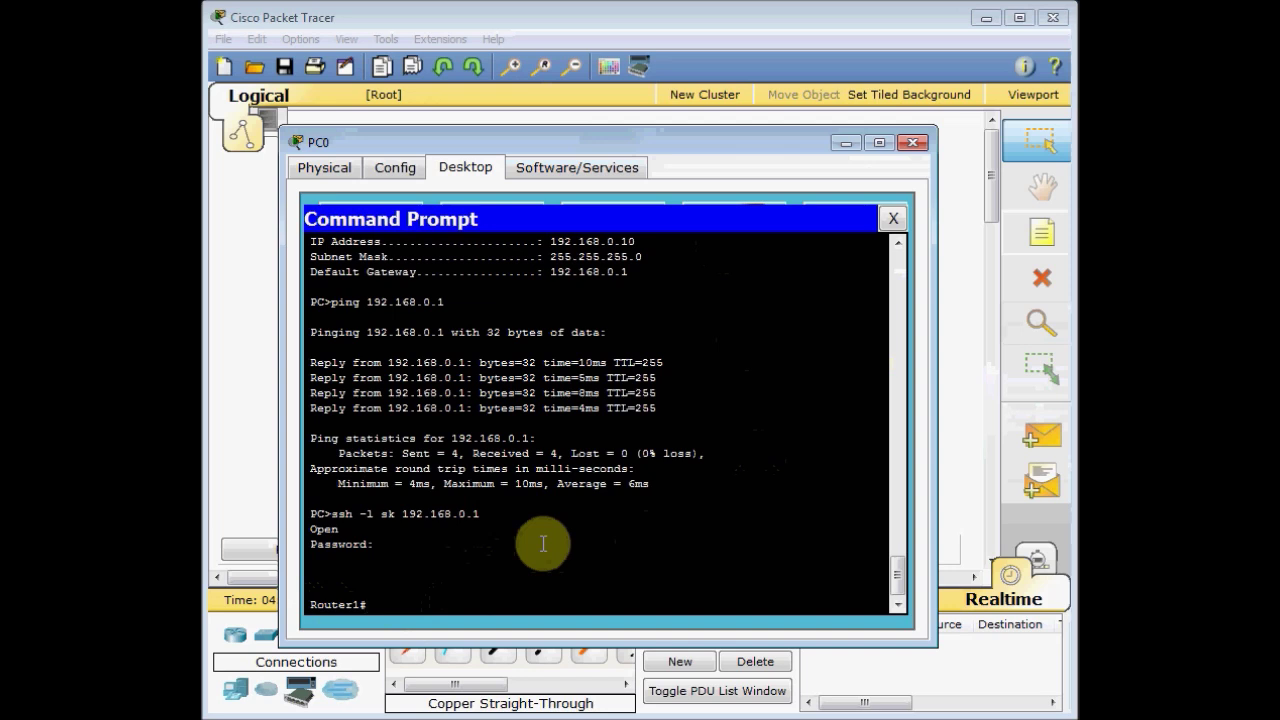
text(config )
text(t)
Enter and then exit global configuration mode on Router1 over SSH
key(Return)
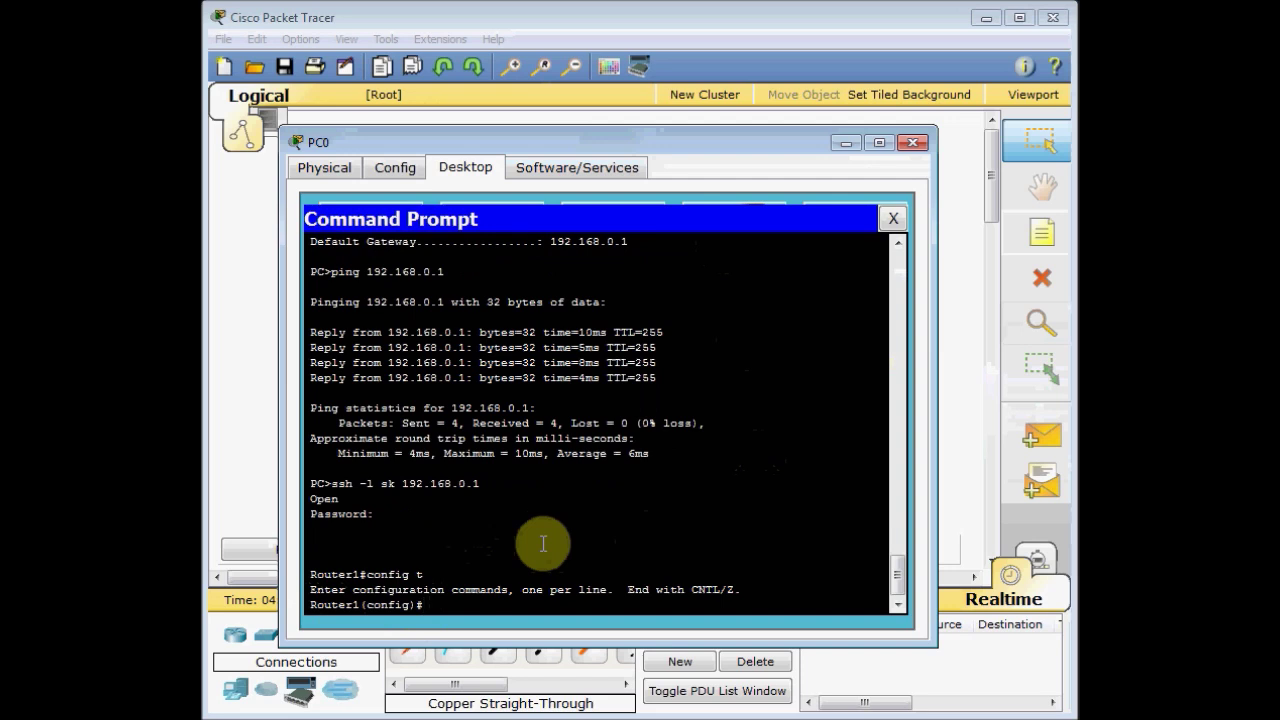
text(exit)
key(Return)
Page through Router1's running configuration with sh run, then close PC0's command prompt
text(sh )
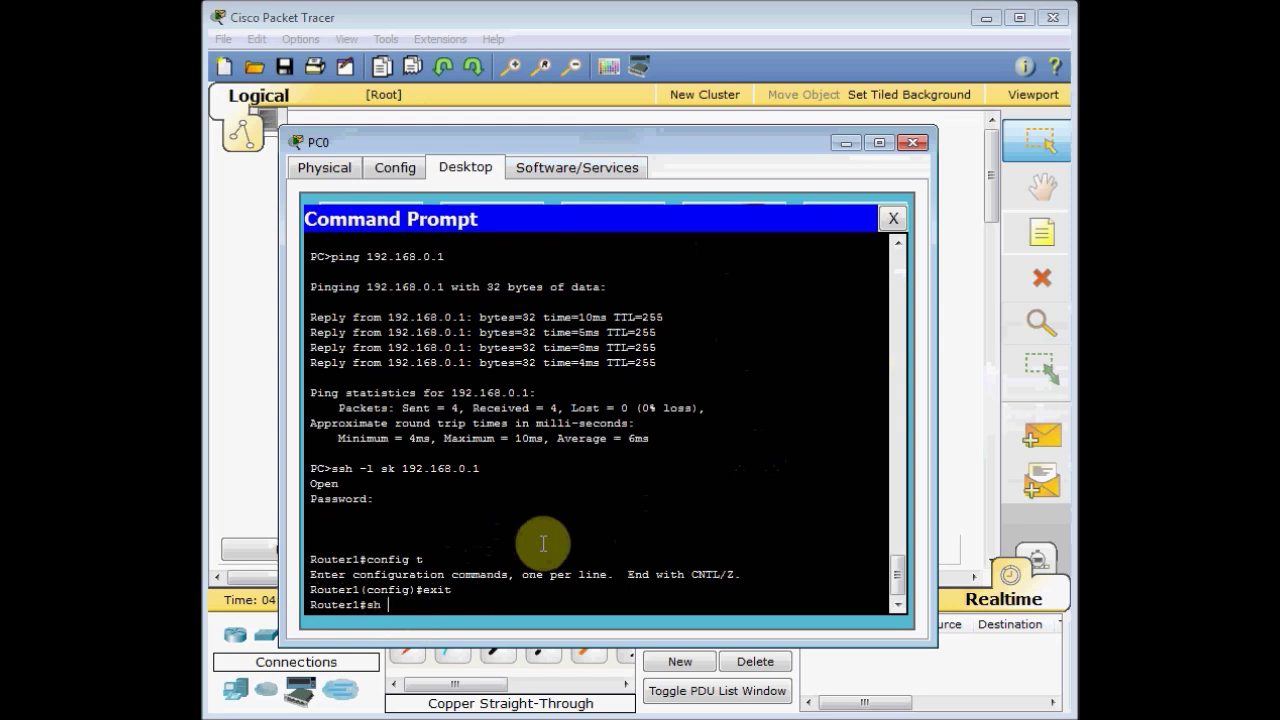
text(run)
key(Return)
key(space)
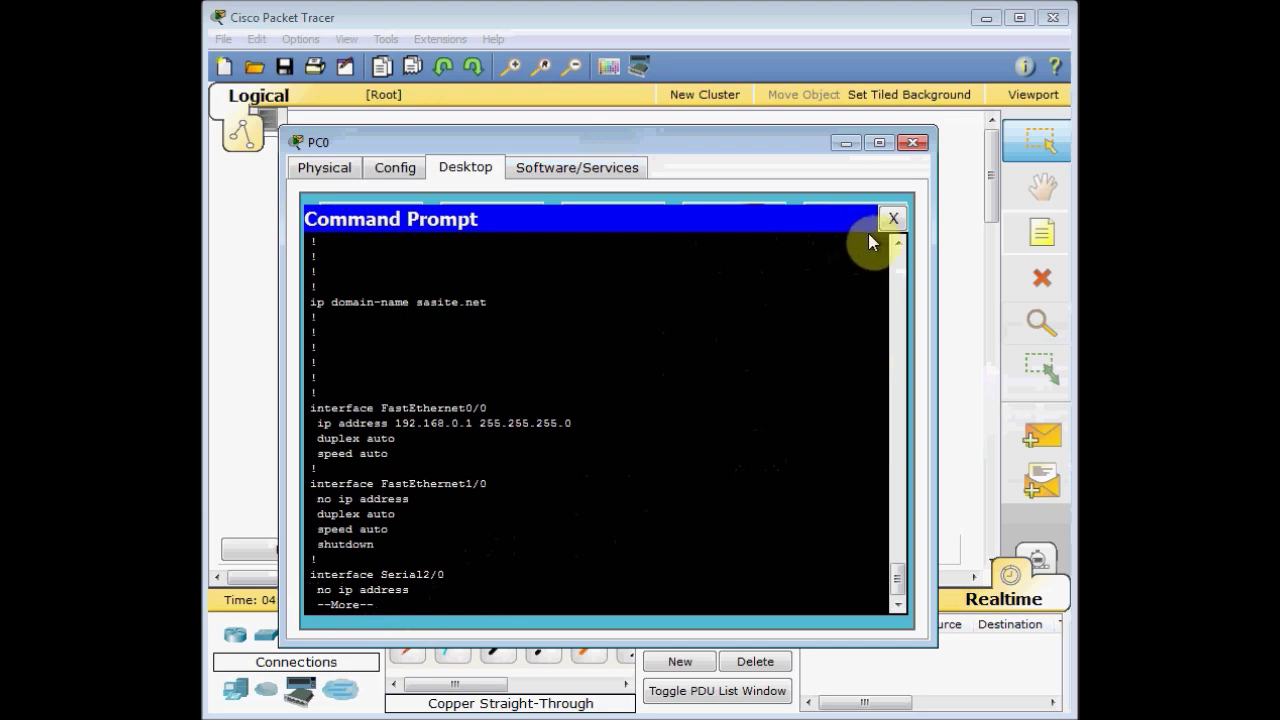
key(space)
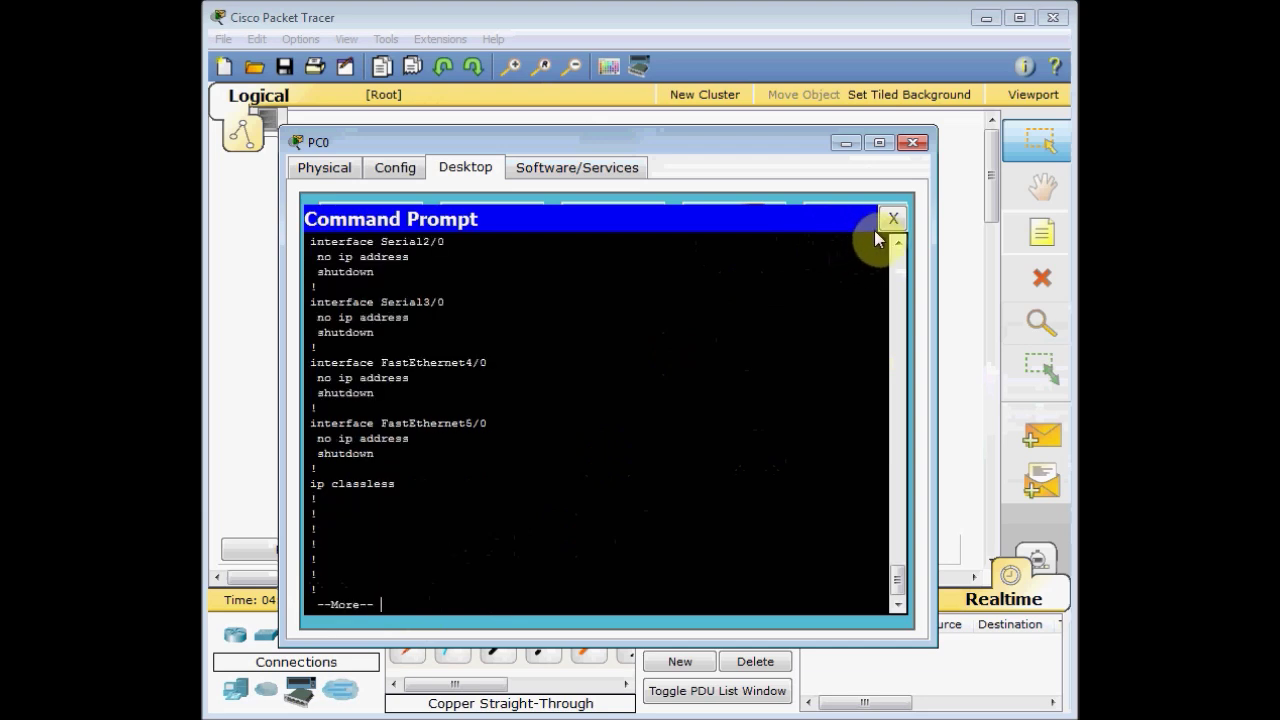
click(892, 218)
click(912, 142)
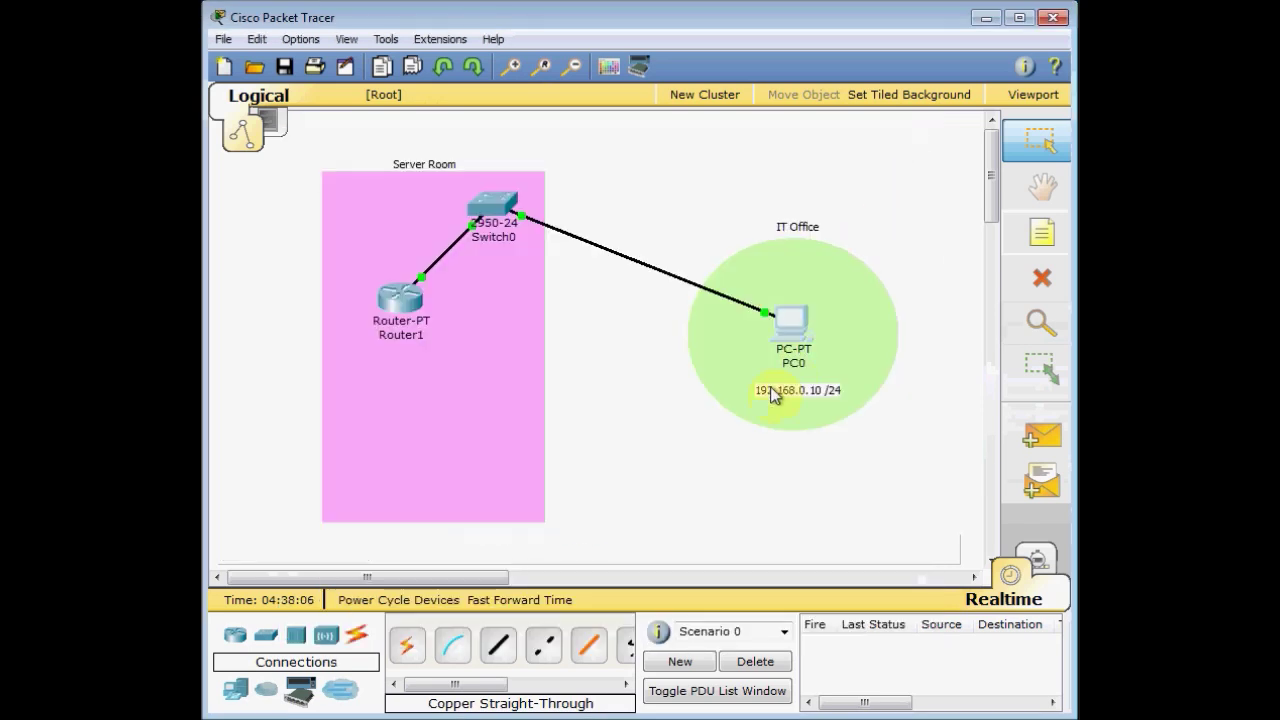